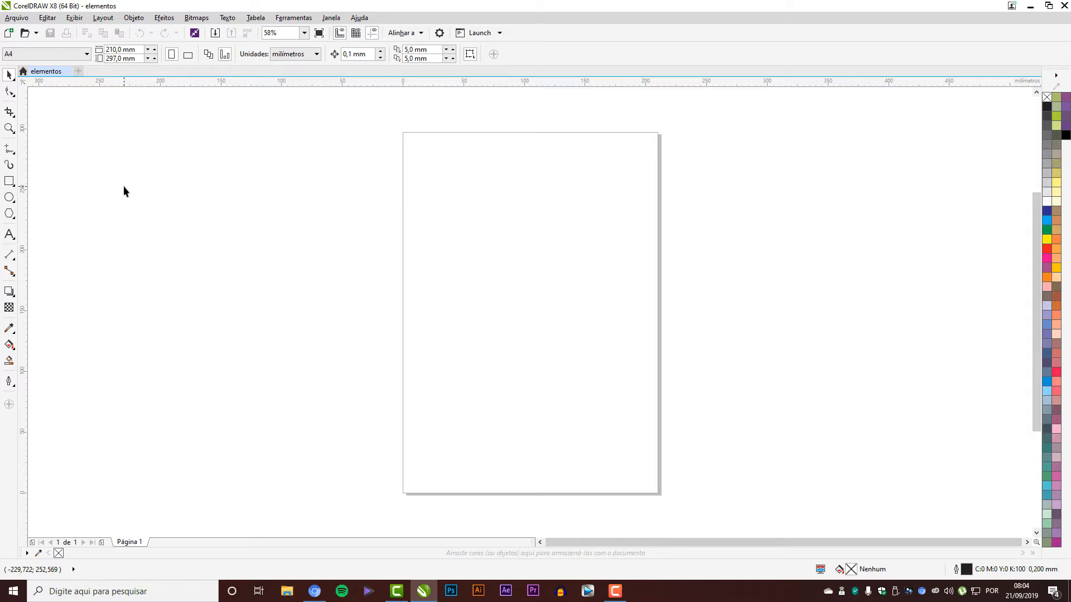
# Step: Draw a square about 139 mm wide, reduce it to about 105 mm and place it on the page's upper right area
pyautogui.click(9, 182)
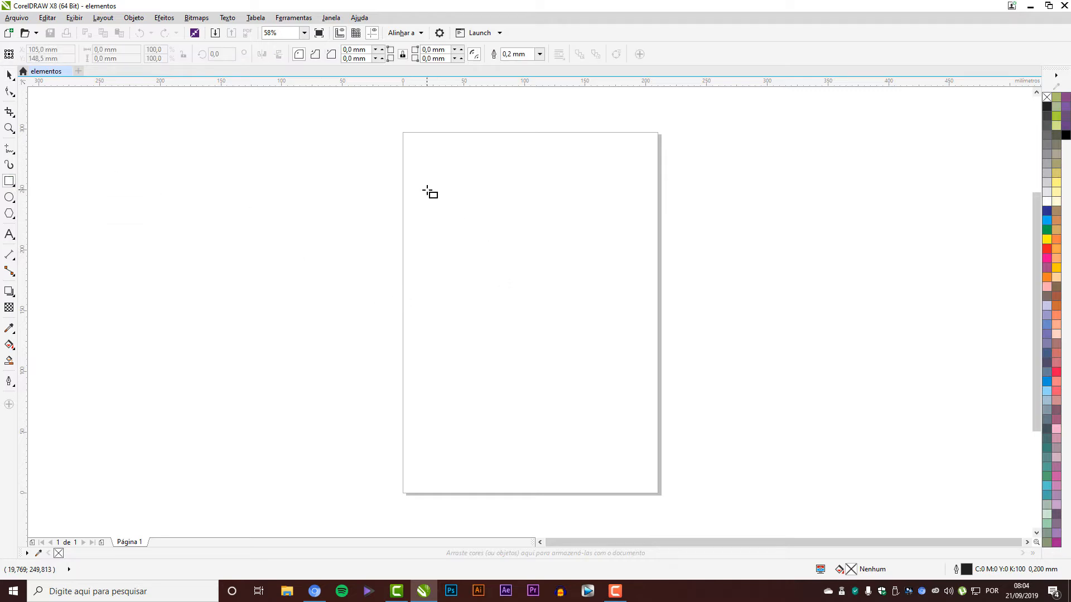
pyautogui.moveTo(427, 189); pyautogui.dragTo(596, 359)
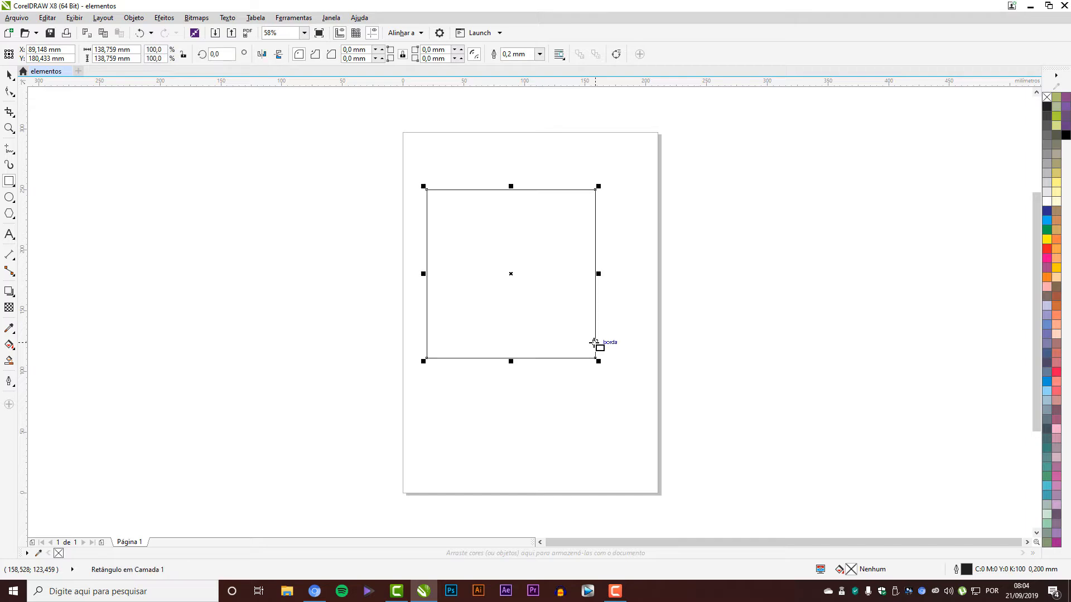
pyautogui.click(10, 74)
pyautogui.moveTo(527, 306); pyautogui.dragTo(595, 245)
pyautogui.moveTo(462, 305); pyautogui.dragTo(505, 269)
pyautogui.moveTo(592, 247); pyautogui.dragTo(601, 294)
pyautogui.click(280, 169)
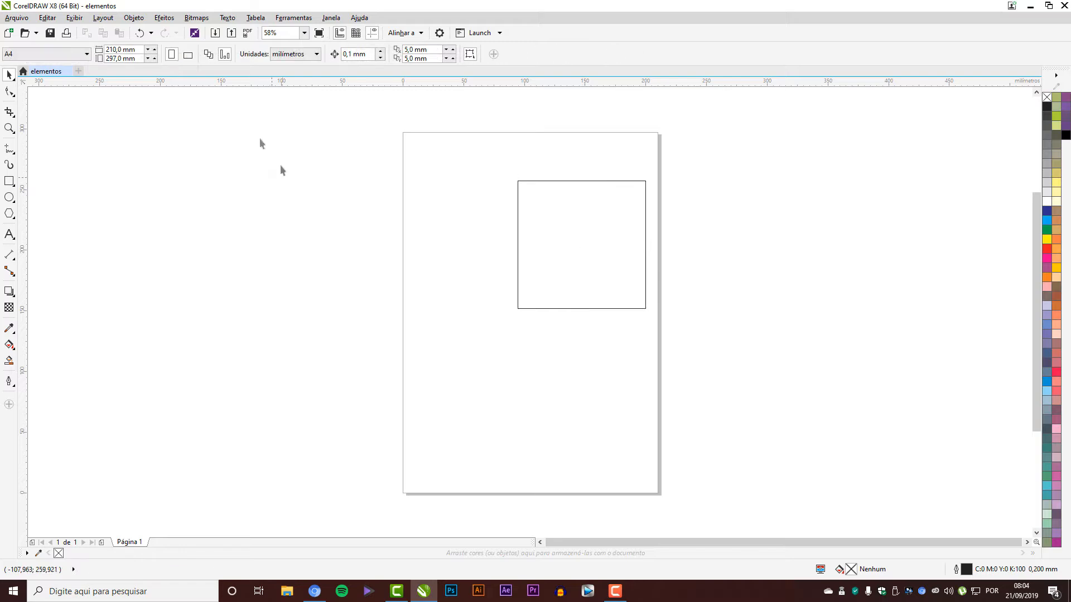
# Step: Switch the page to landscape orientation and center the square vertically by eye in the page's right half
pyautogui.click(186, 59)
pyautogui.moveTo(594, 248); pyautogui.dragTo(613, 292)
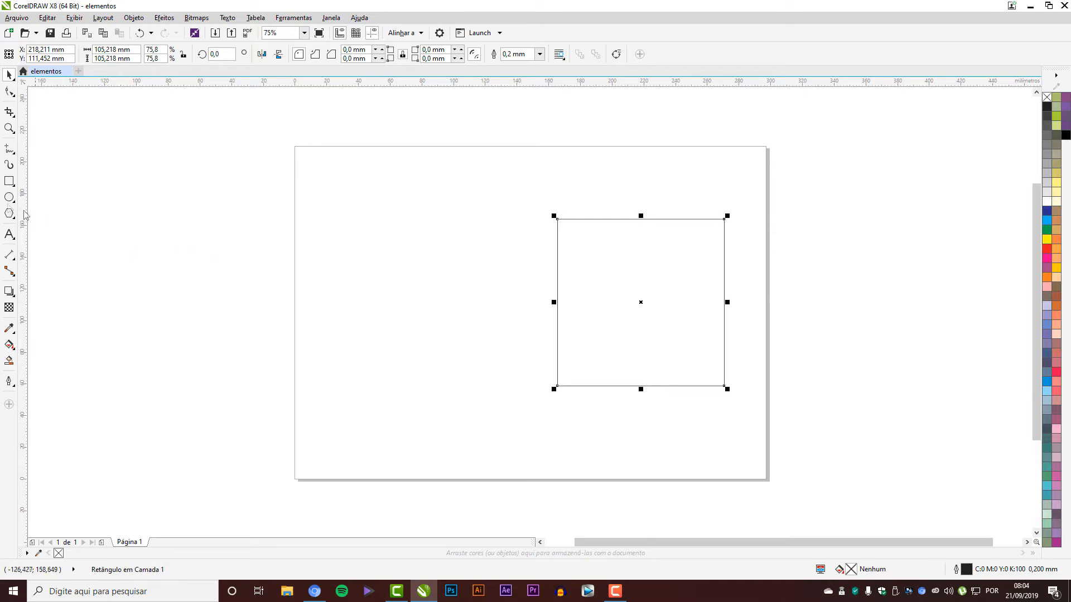
# Step: Draw a circle about 108 mm in diameter in the page's left half, roughly level with the square
pyautogui.click(9, 198)
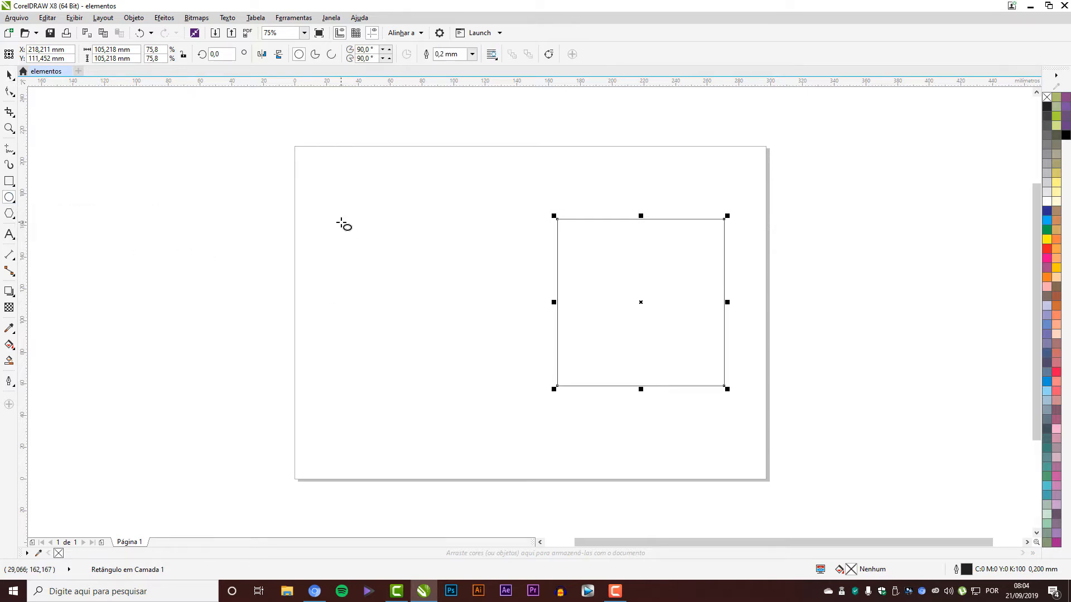
pyautogui.moveTo(322, 203); pyautogui.dragTo(494, 373)
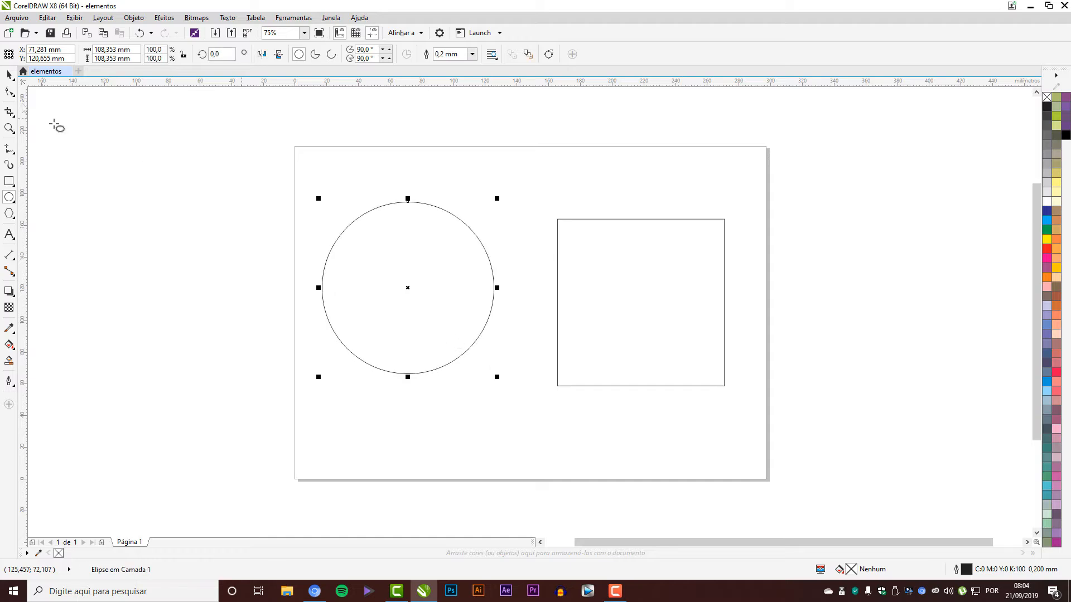
pyautogui.click(9, 74)
pyautogui.moveTo(409, 234)
pyautogui.mouseDown()
pyautogui.moveTo(425, 246)
pyautogui.moveTo(417, 249)
pyautogui.mouseUp()
# Step: Fill the square with green and the circle with yellow
pyautogui.click(622, 239)
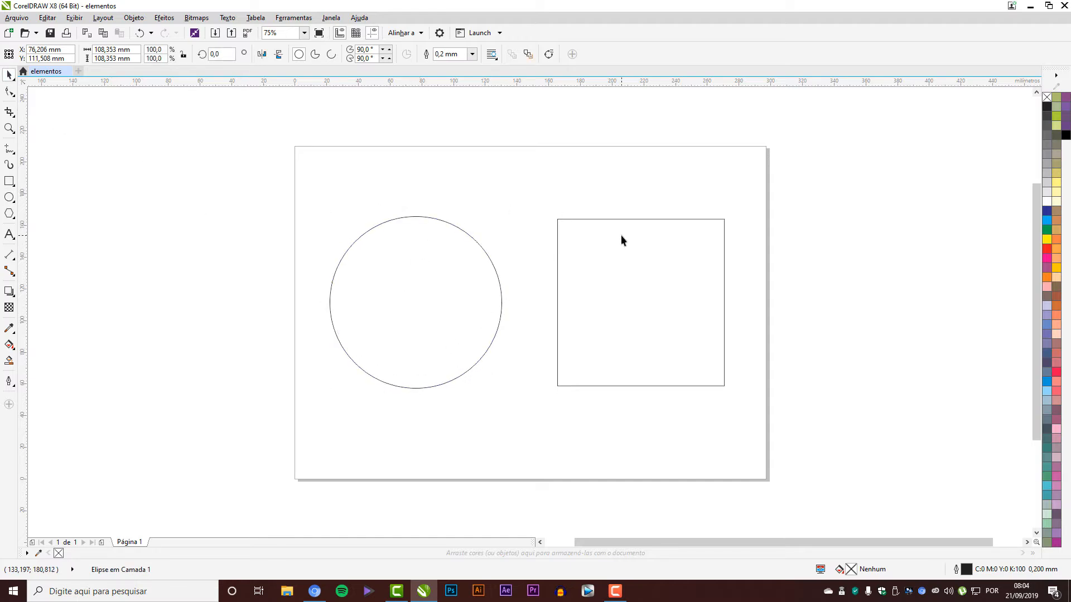
pyautogui.click(726, 338)
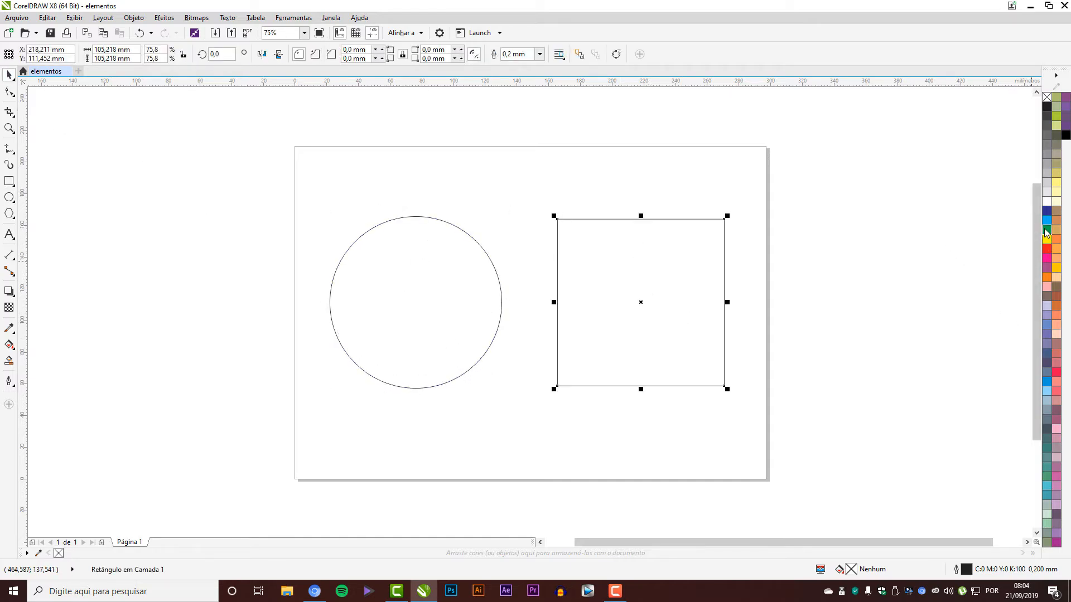
pyautogui.click(1047, 229)
pyautogui.click(428, 309)
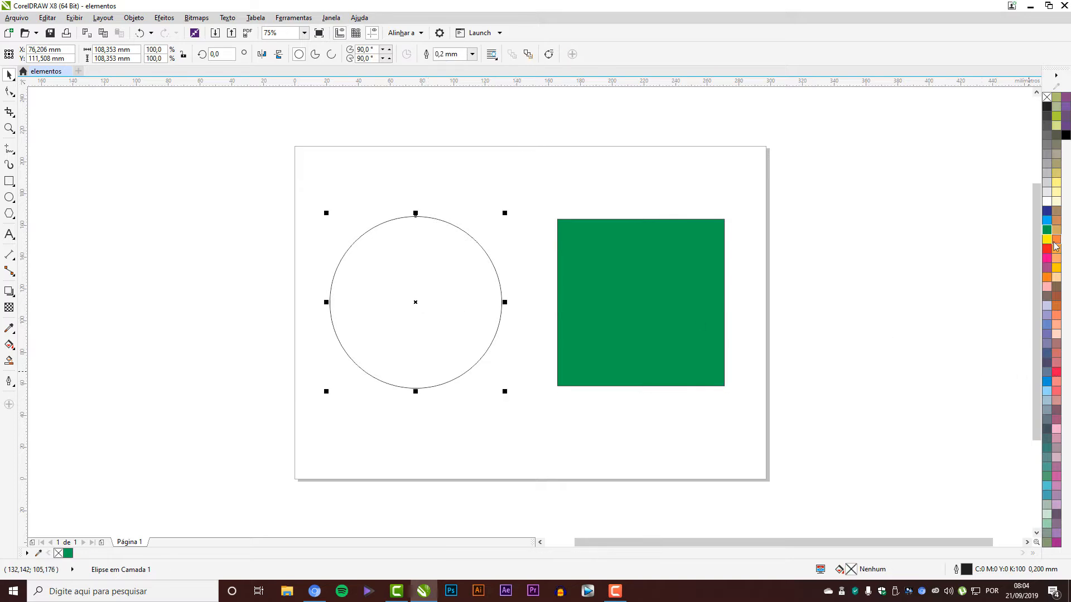
pyautogui.click(1047, 240)
pyautogui.click(476, 185)
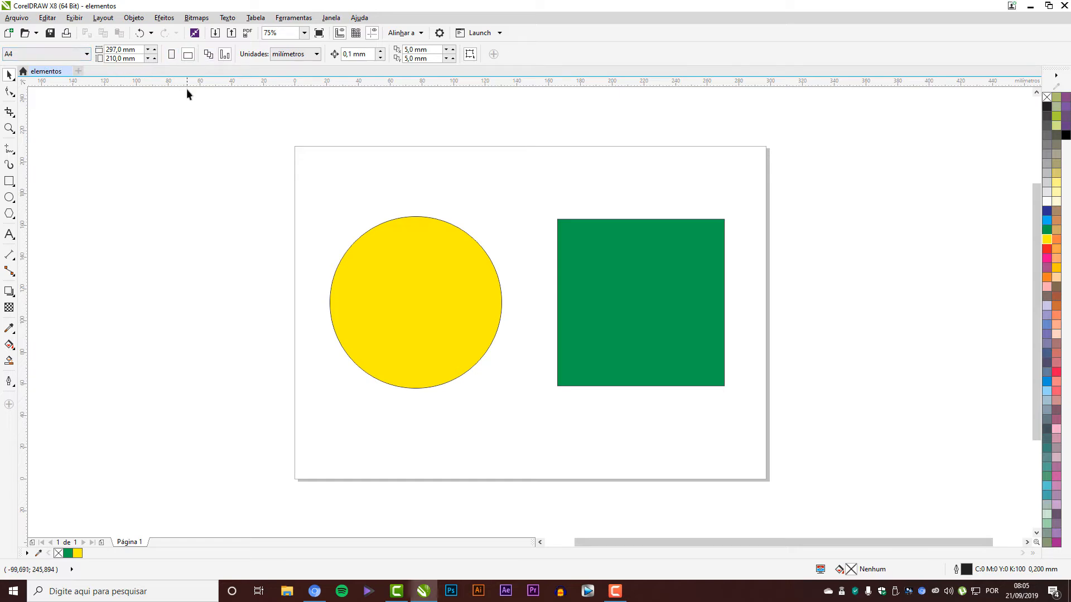
# Step: Move the yellow circle over the green square's left part and select both shapes to examine the available shaping commands
pyautogui.click(208, 54)
pyautogui.click(436, 254)
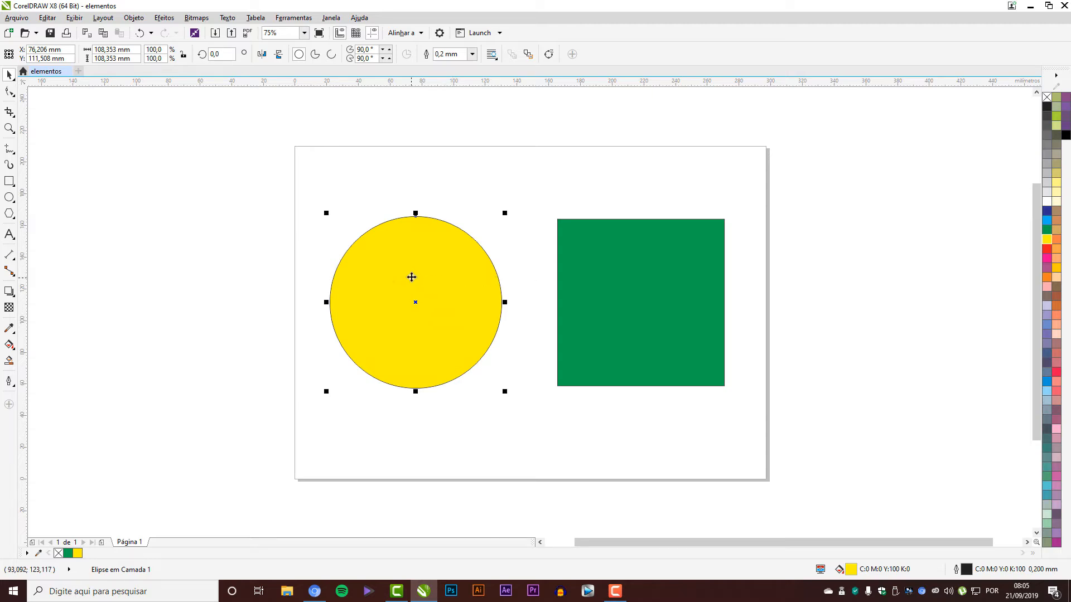
pyautogui.moveTo(412, 277); pyautogui.dragTo(544, 285)
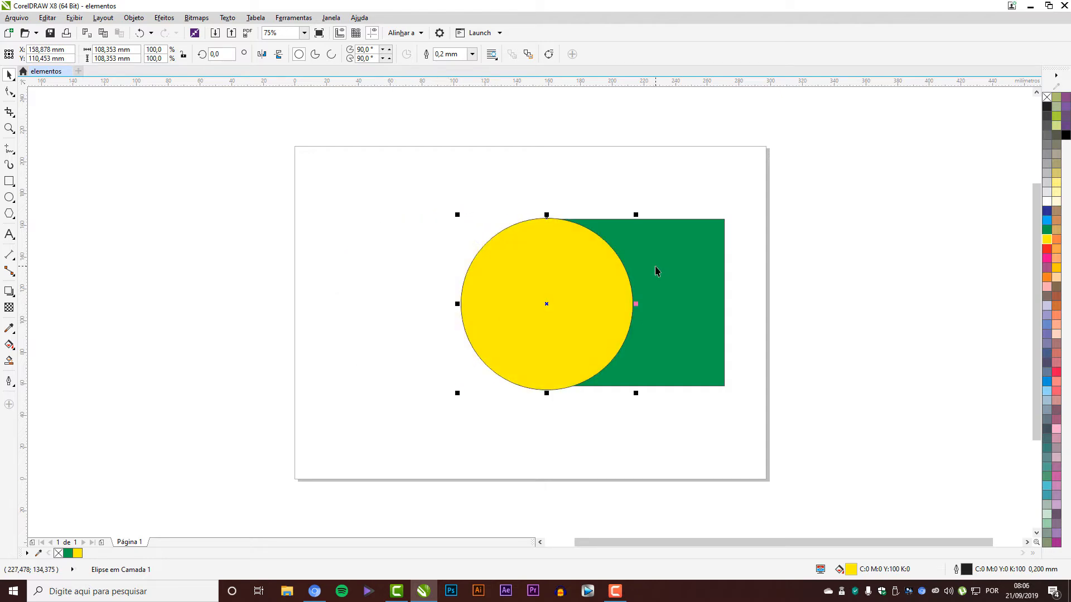
pyautogui.keyDown('shift'); pyautogui.click(656, 271); pyautogui.keyUp('shift')
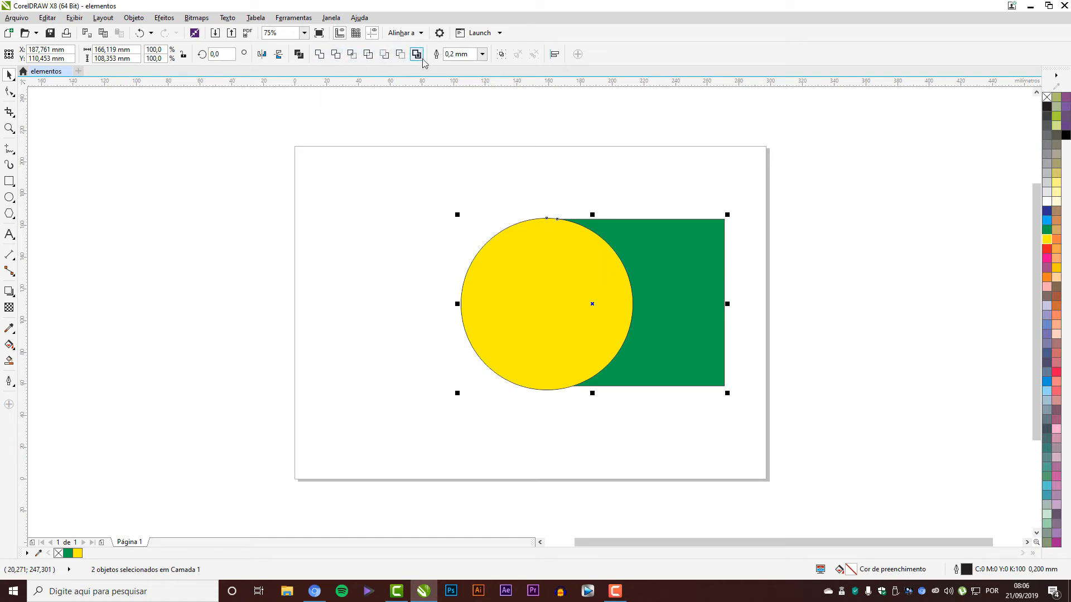
pyautogui.click(329, 161)
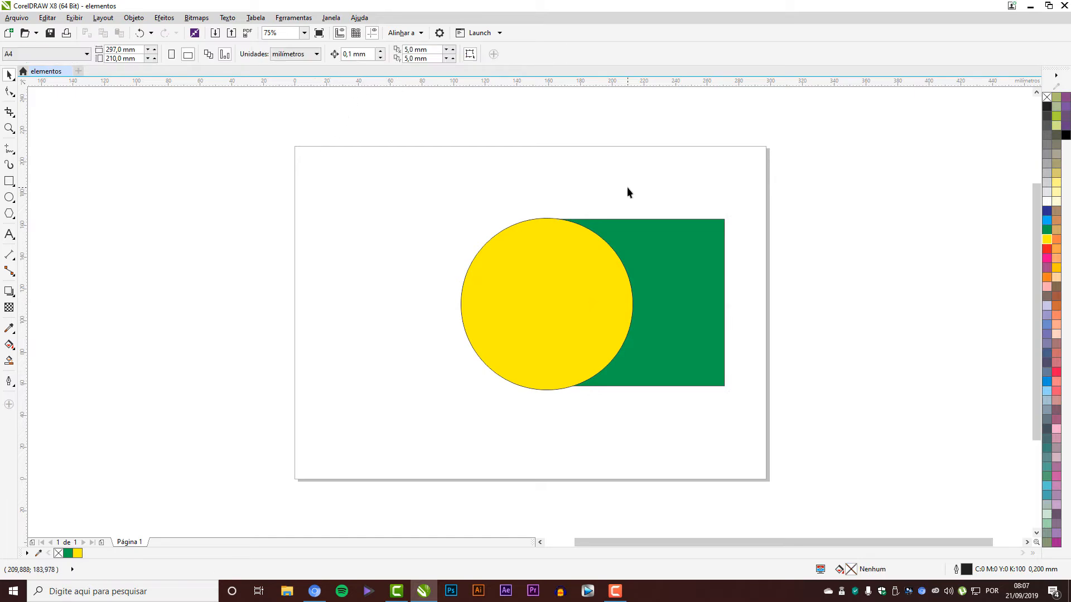
# Step: Move the circle clear of the square and select both separated shapes
pyautogui.moveTo(581, 294); pyautogui.dragTo(422, 286)
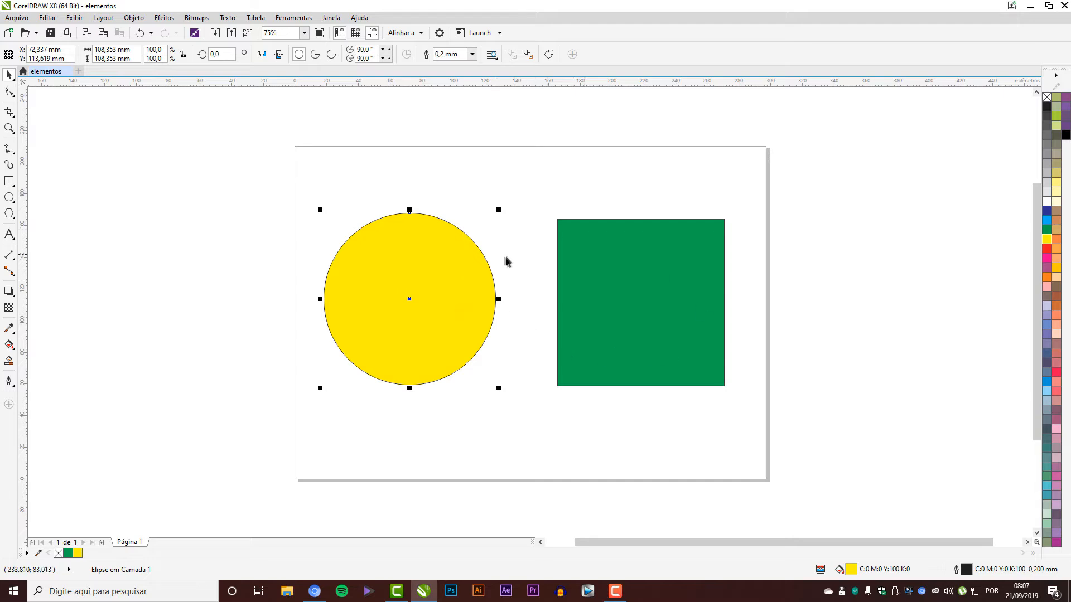
pyautogui.keyDown('shift'); pyautogui.click(629, 260); pyautogui.keyUp('shift')
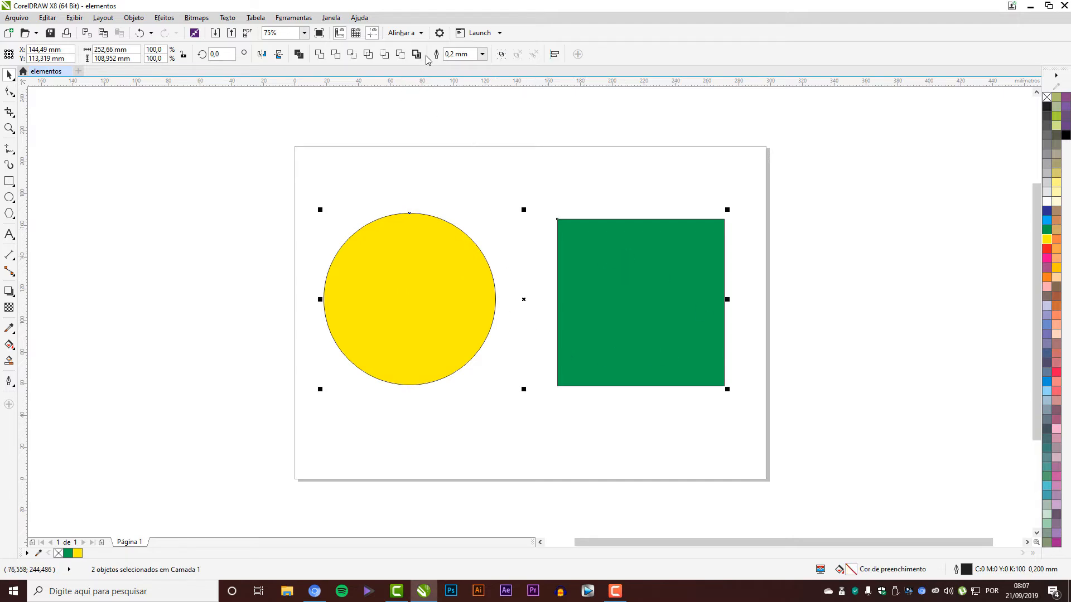
pyautogui.click(512, 182)
# Step: Move the yellow circle horizontally until it overlaps the green square's left part, and add the square to the selection
pyautogui.click(409, 295)
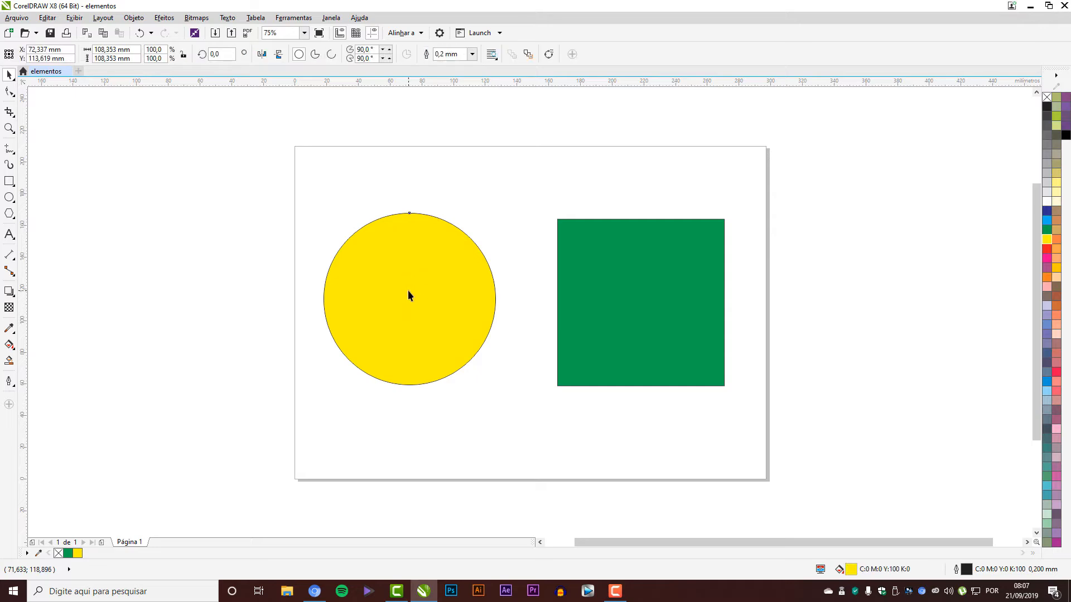
pyautogui.moveTo(409, 296); pyautogui.dragTo(532, 296)
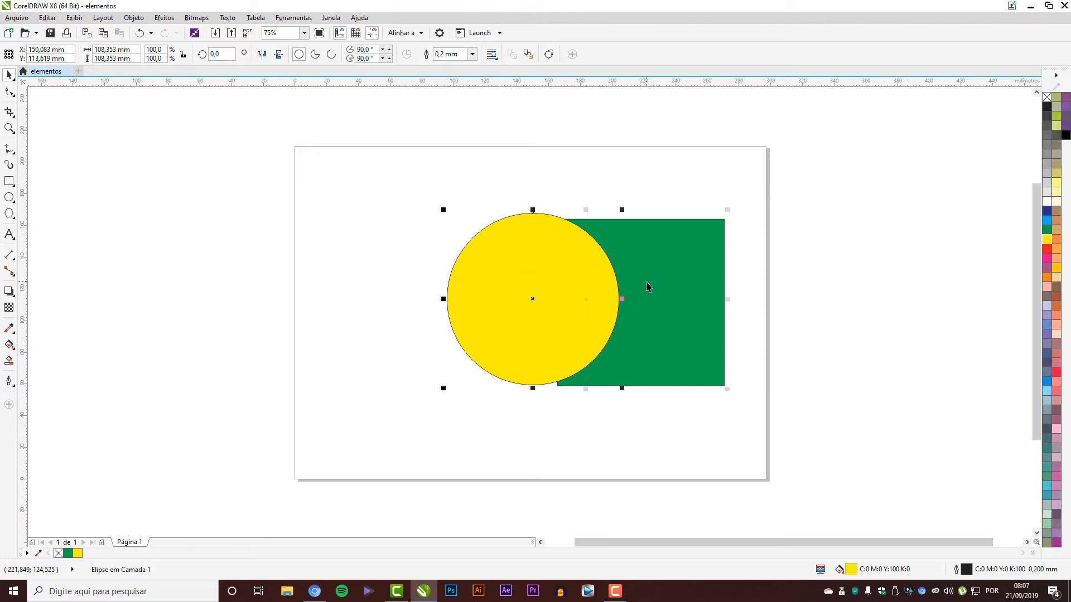
pyautogui.keyDown('shift'); pyautogui.click(647, 286); pyautogui.keyUp('shift')
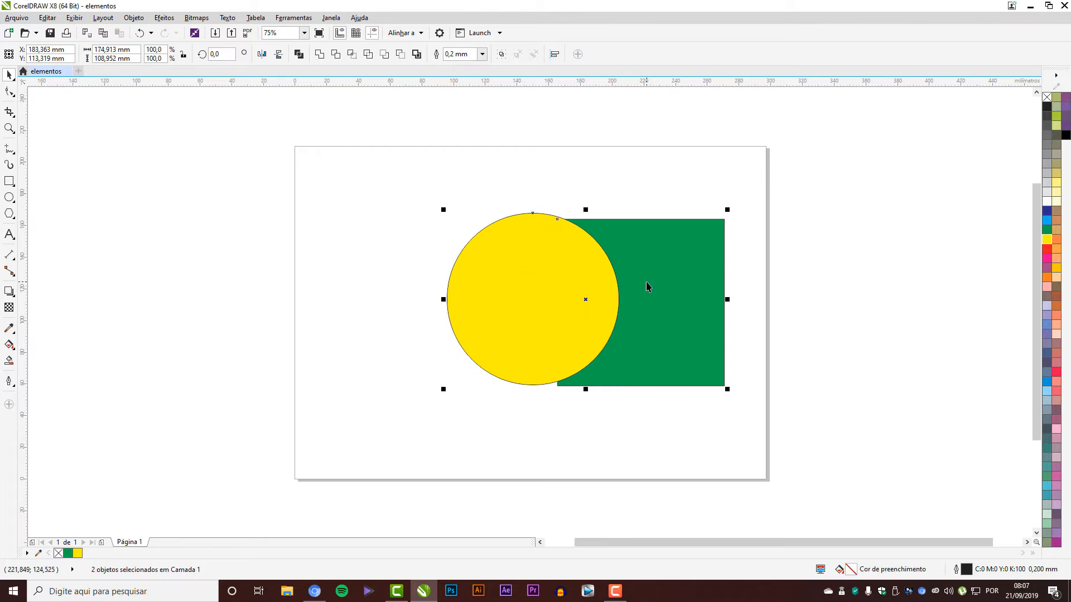
# Step: Weld the circle and the square into a single green shape, and undo the weld
pyautogui.click(319, 55)
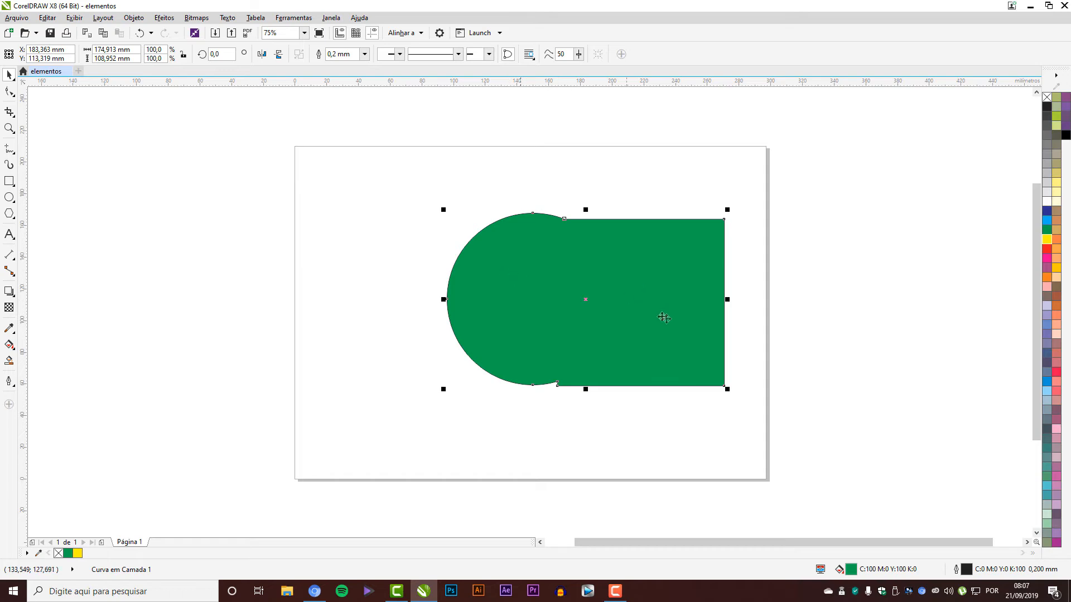
pyautogui.click(748, 317)
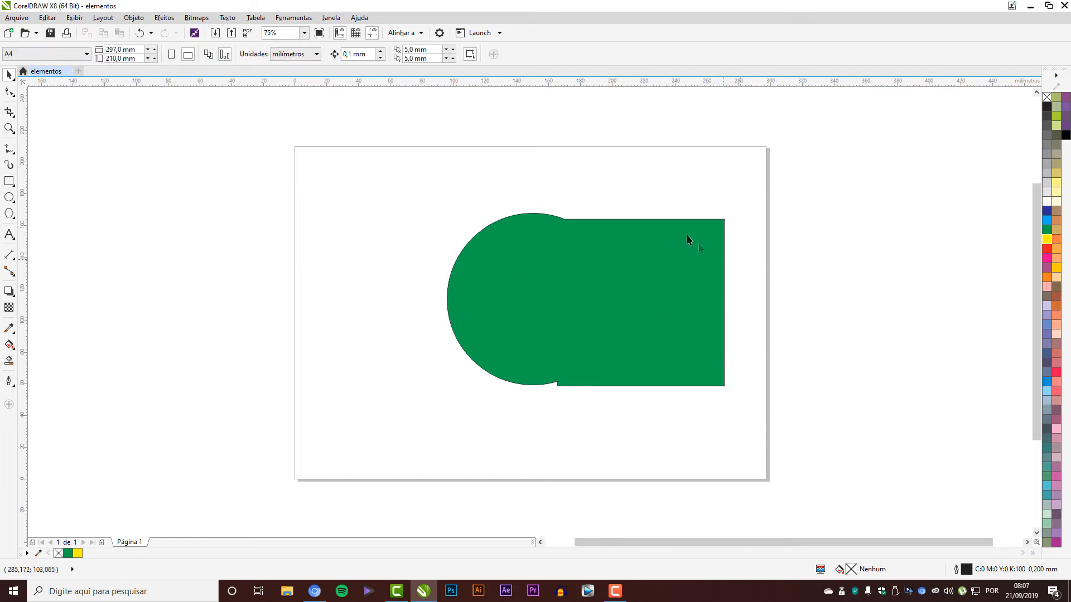
pyautogui.click(565, 283)
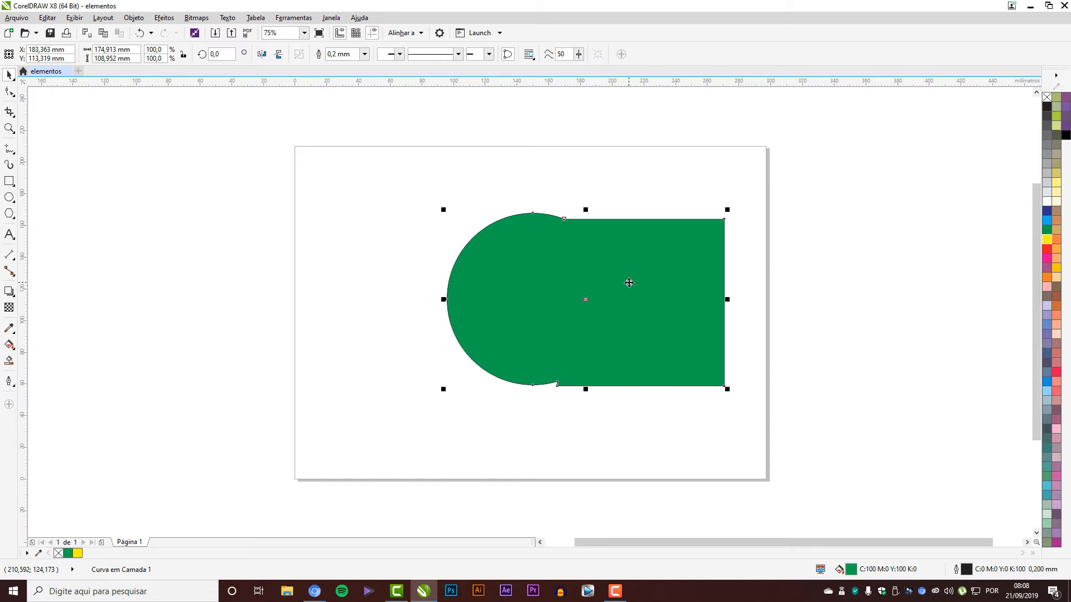
pyautogui.hotkey('ctrl', 'z')
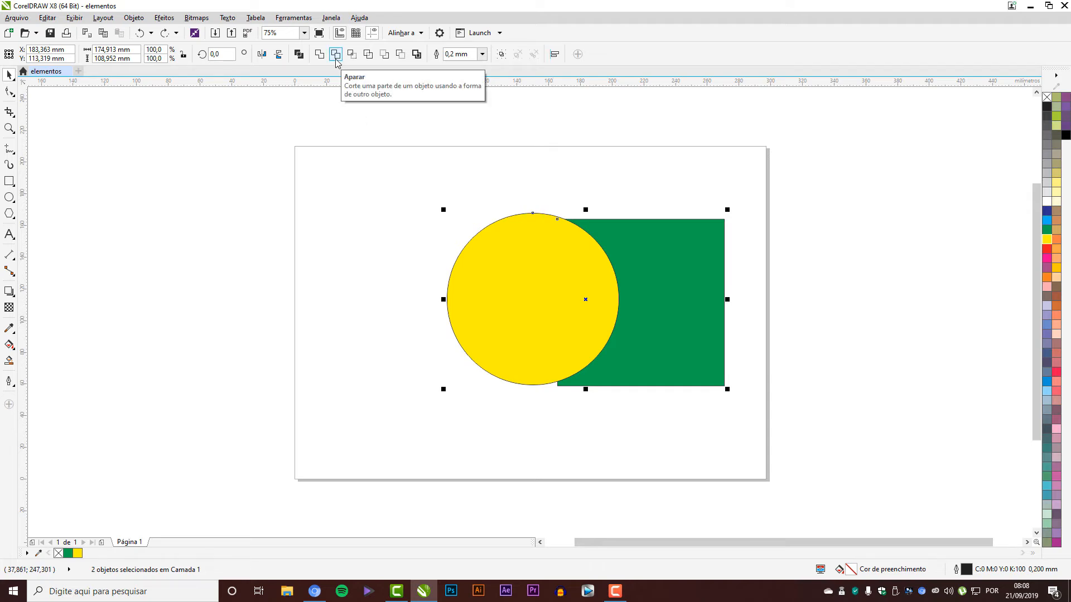
# Step: Select the yellow circle first and the green square second, and trim the square with the circle
pyautogui.click(612, 176)
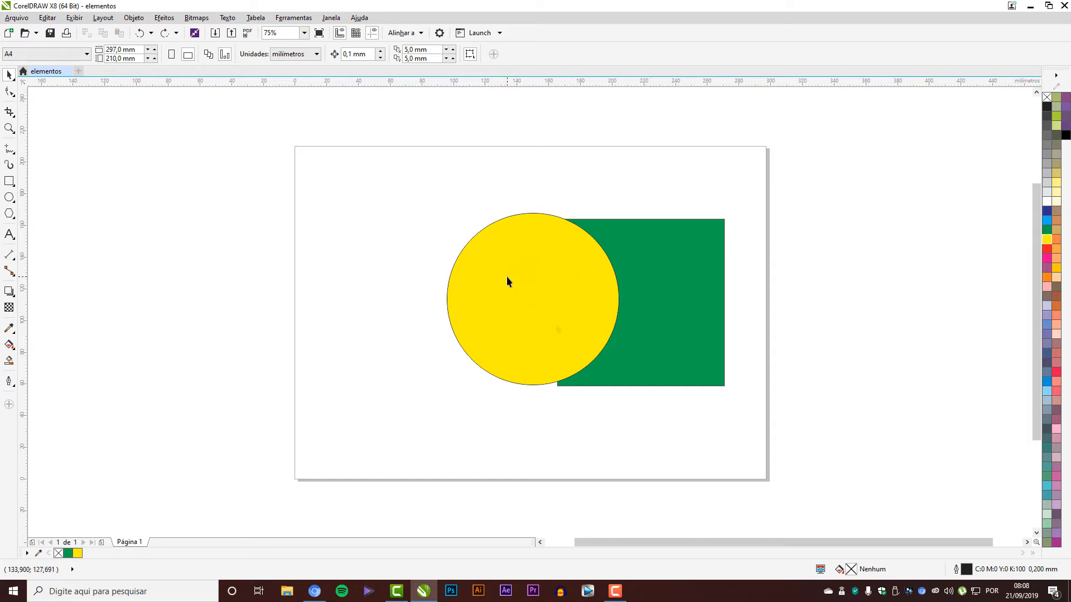
pyautogui.click(530, 293)
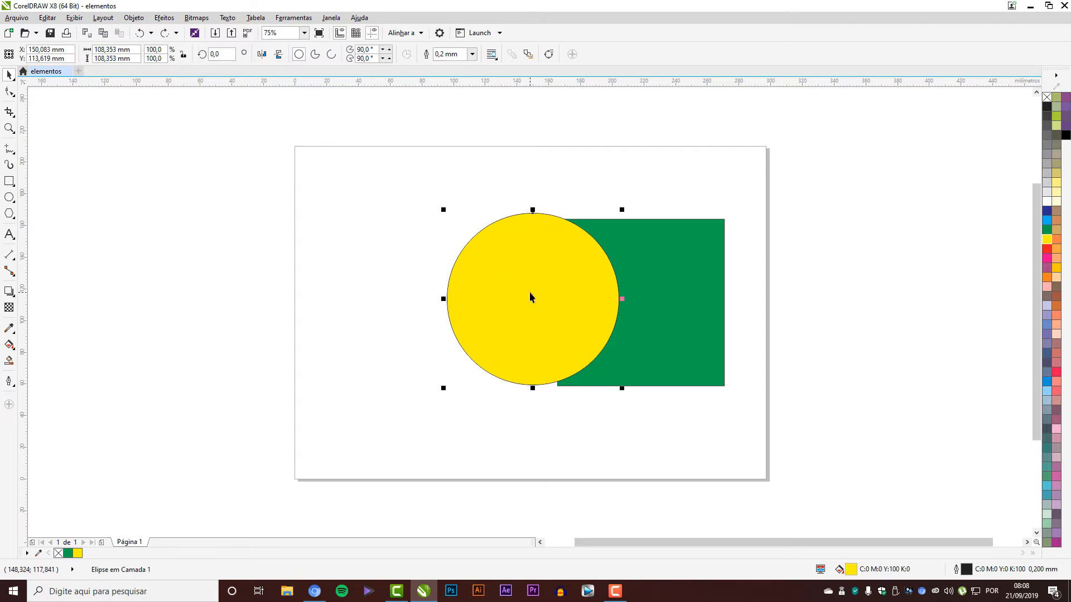
pyautogui.keyDown('shift'); pyautogui.click(667, 306); pyautogui.keyUp('shift')
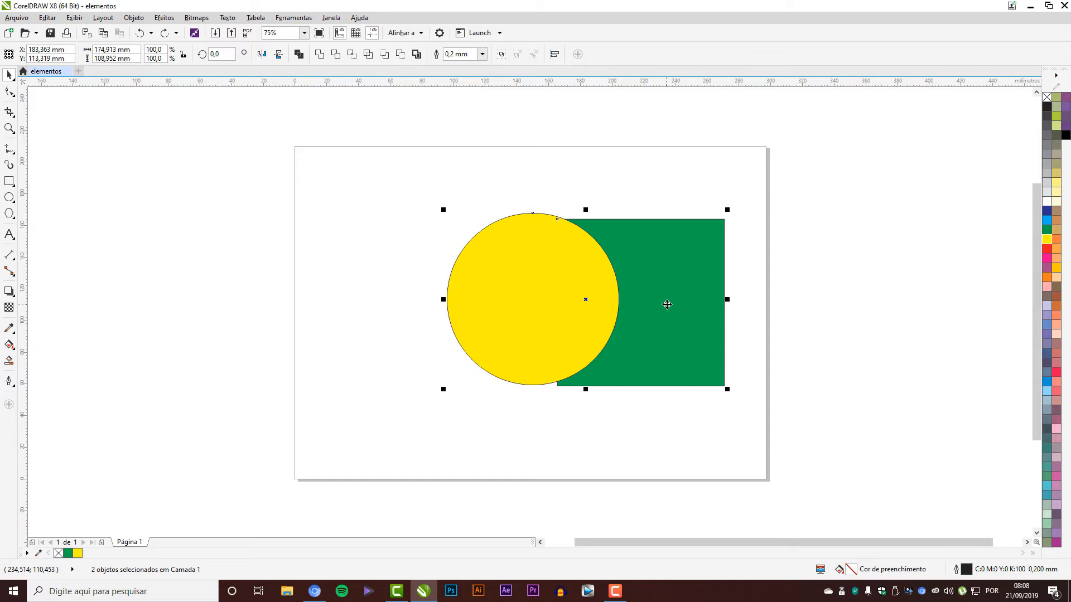
pyautogui.click(335, 54)
pyautogui.click(630, 195)
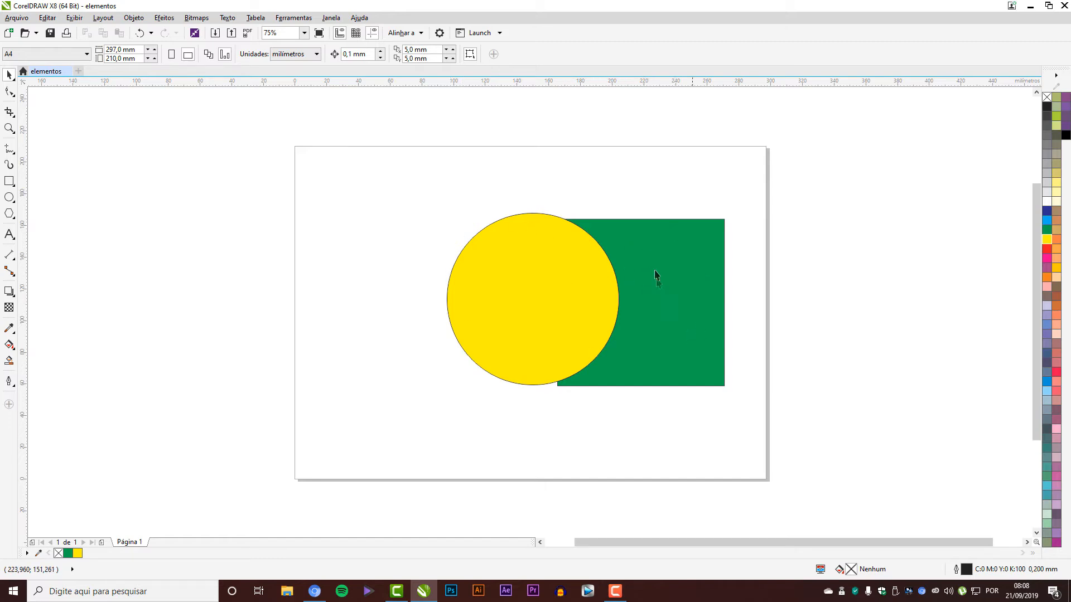
# Step: Move the yellow circle away from the trimmed square, and undo the trim and the circle's moves
pyautogui.click(548, 288)
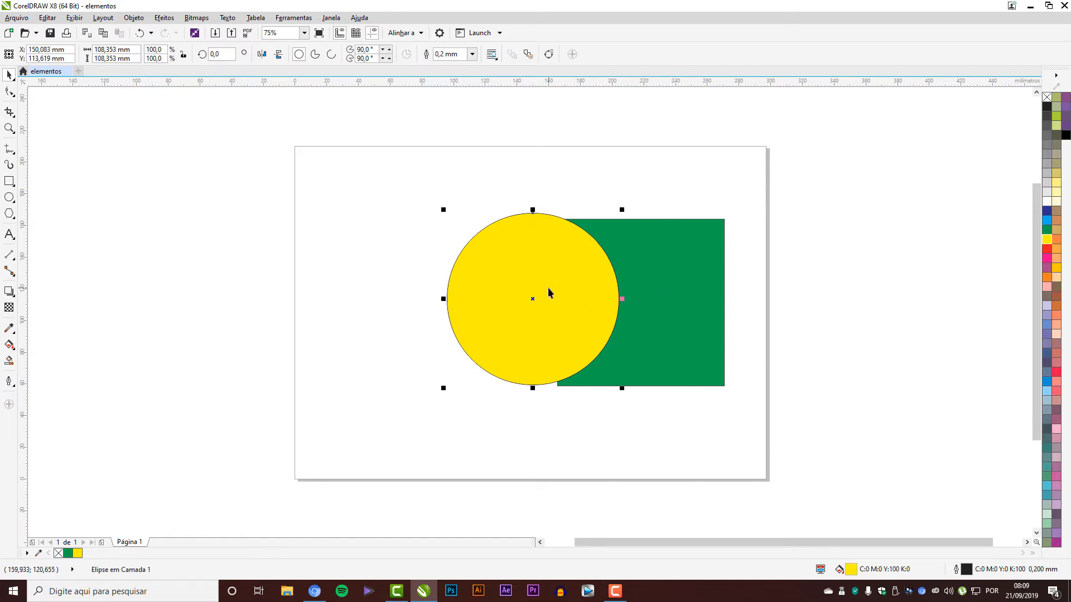
pyautogui.moveTo(549, 288); pyautogui.dragTo(420, 288)
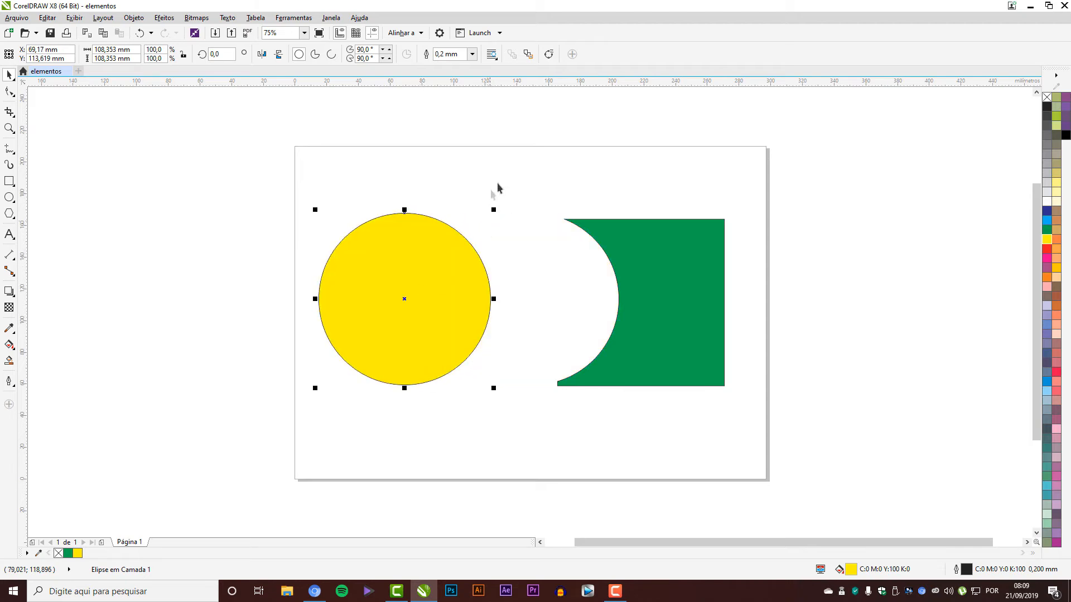
pyautogui.click(497, 186)
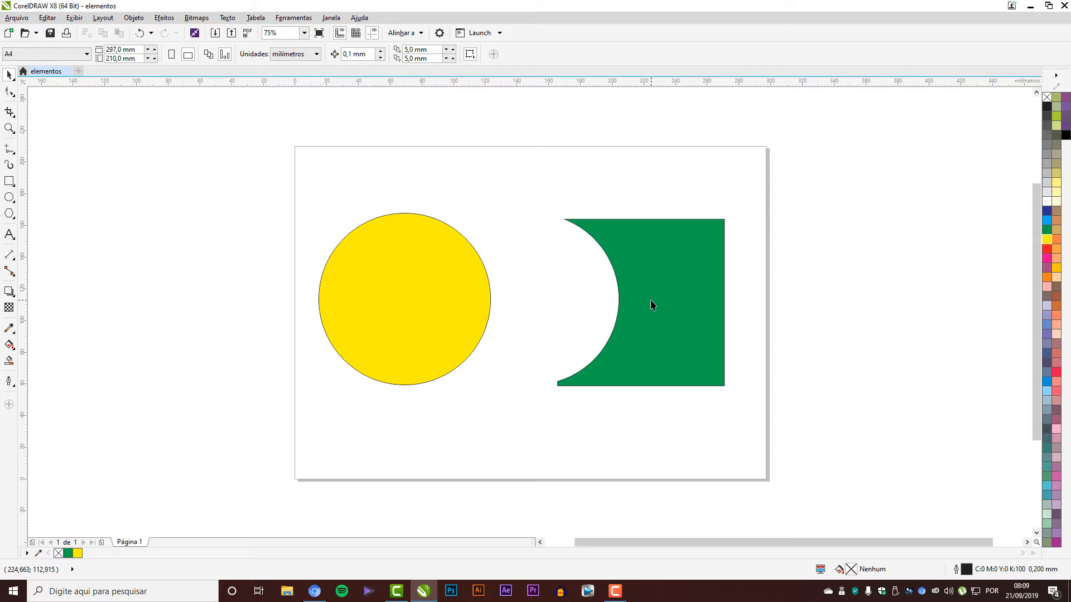
pyautogui.hotkey('ctrl', 'z')
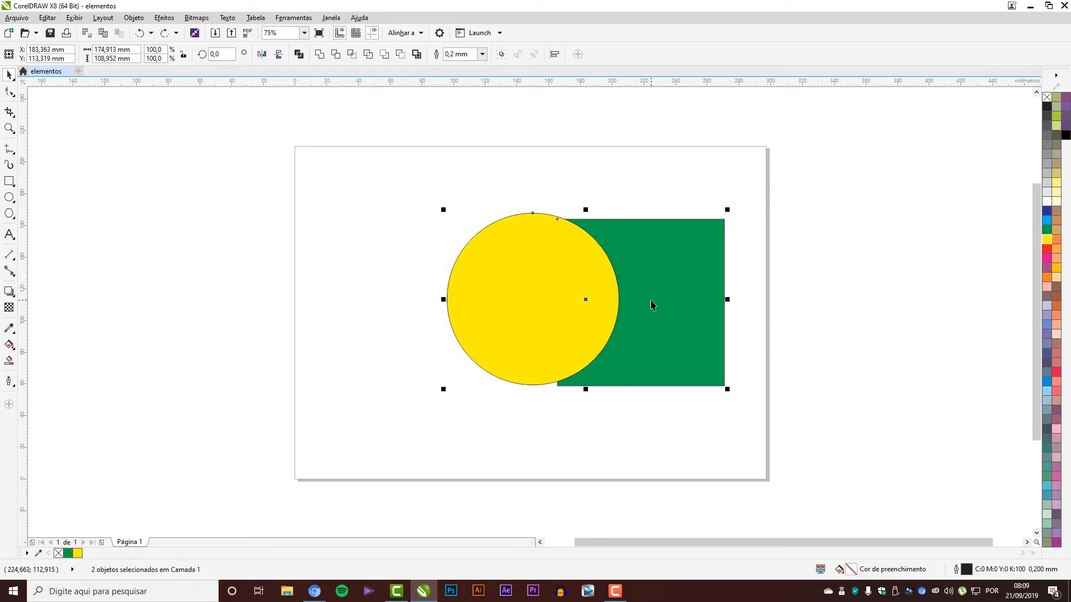
pyautogui.hotkey('ctrl', 'shift', 'z')
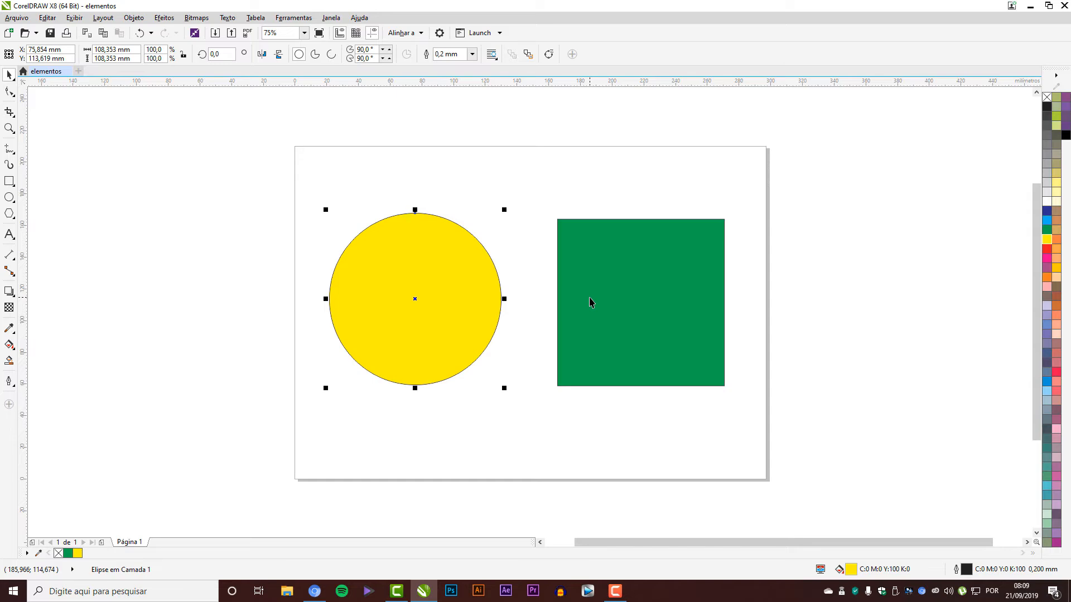
pyautogui.hotkey('ctrl', 'z')
# Step: Overlap the yellow circle with the green square again, and trim the circle with the square by selecting the square first
pyautogui.click(590, 172)
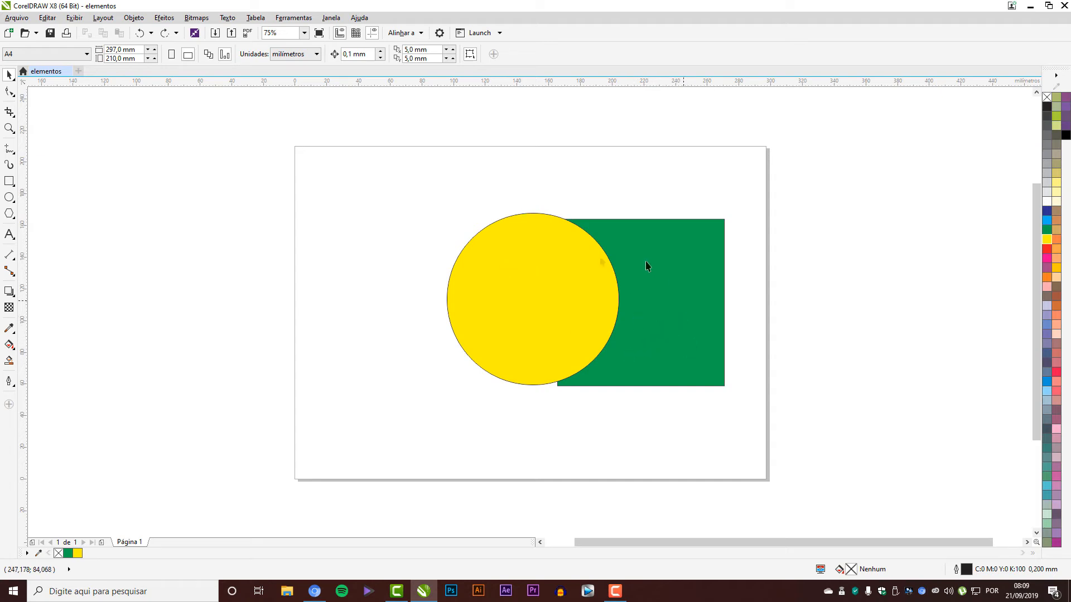
pyautogui.click(684, 291)
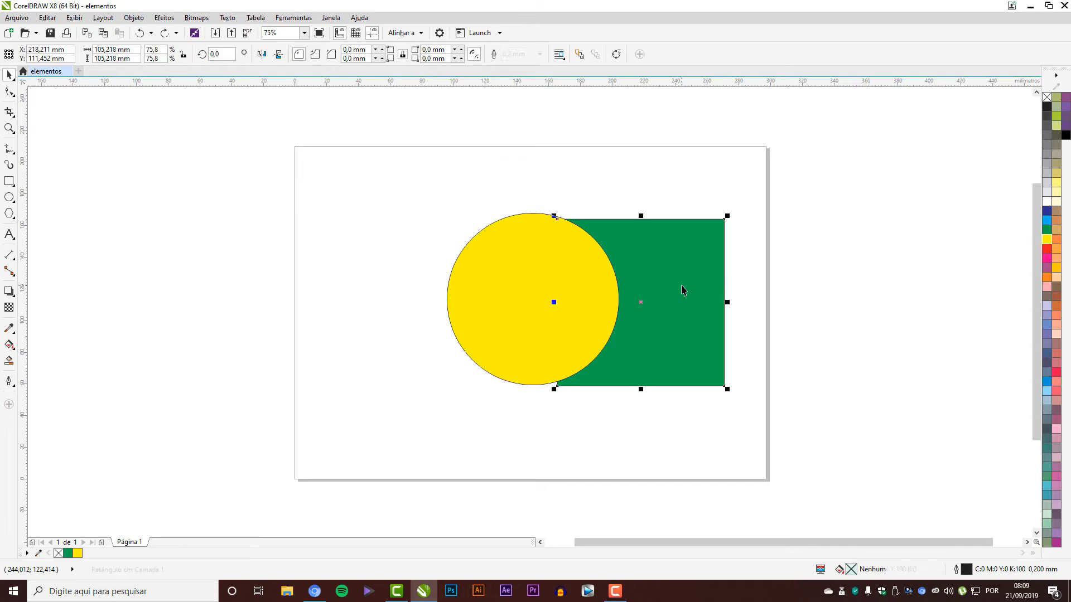
pyautogui.keyDown('shift'); pyautogui.click(491, 291); pyautogui.keyUp('shift')
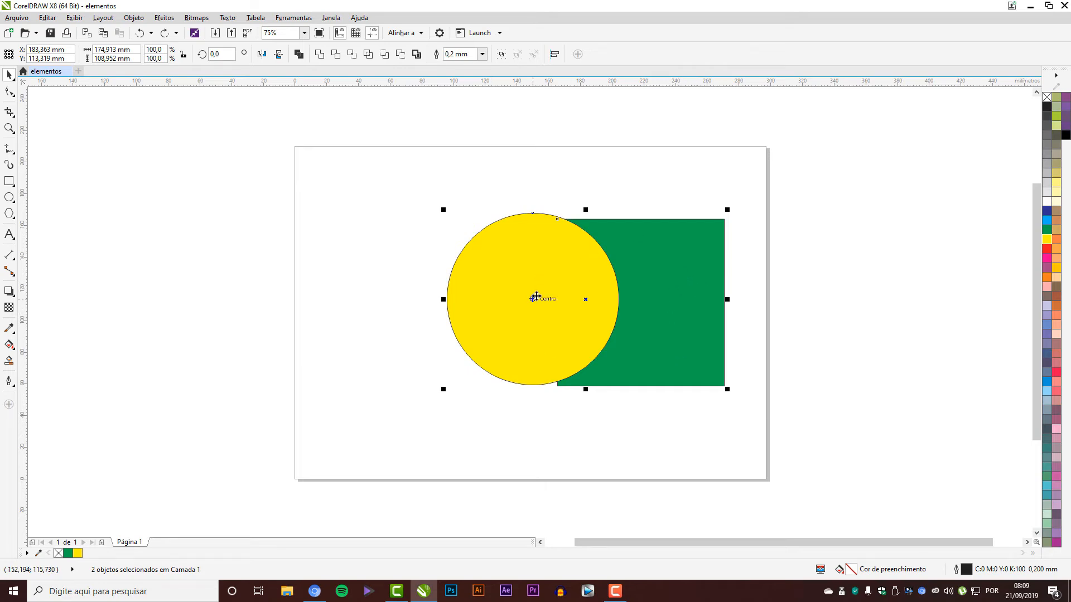
pyautogui.click(338, 60)
# Step: Move the trimmed yellow circle away from the square, and undo the move and the trim
pyautogui.click(525, 299)
pyautogui.moveTo(524, 299); pyautogui.dragTo(469, 301)
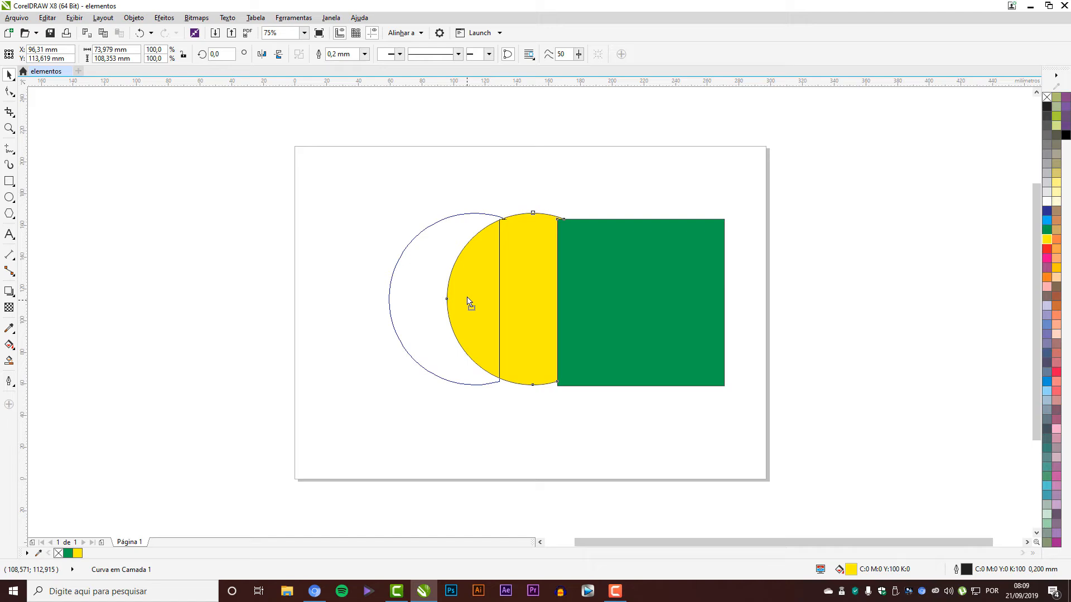
pyautogui.click(564, 218)
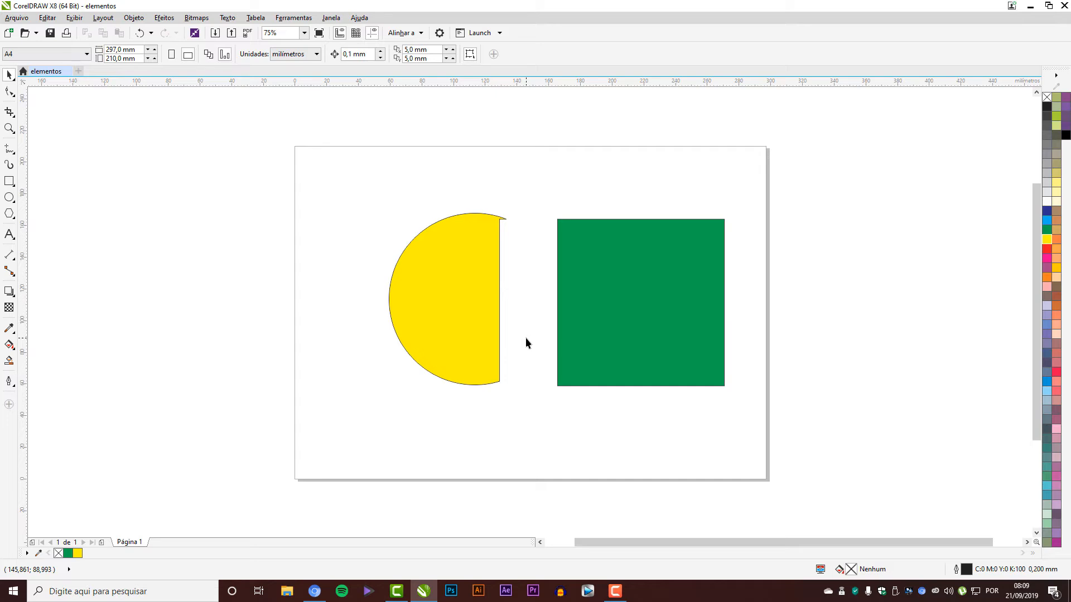
pyautogui.hotkey('ctrl', 'z')
pyautogui.hotkey('ctrl', 'z')
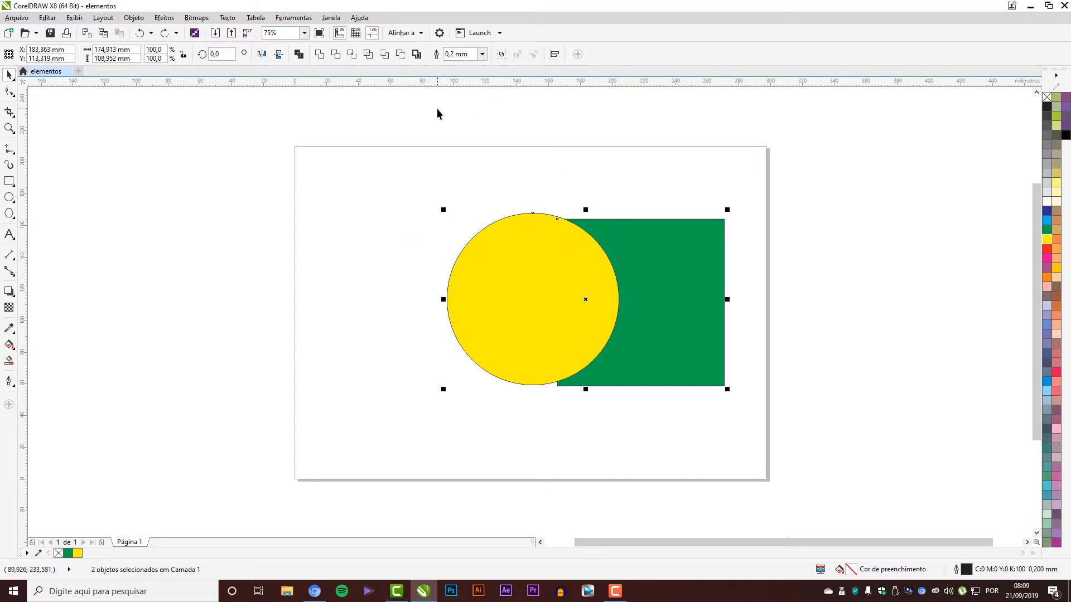
pyautogui.click(630, 162)
# Step: Enlarge the yellow circle to about 115 mm in diameter, and create its intersection with the green square
pyautogui.click(551, 318)
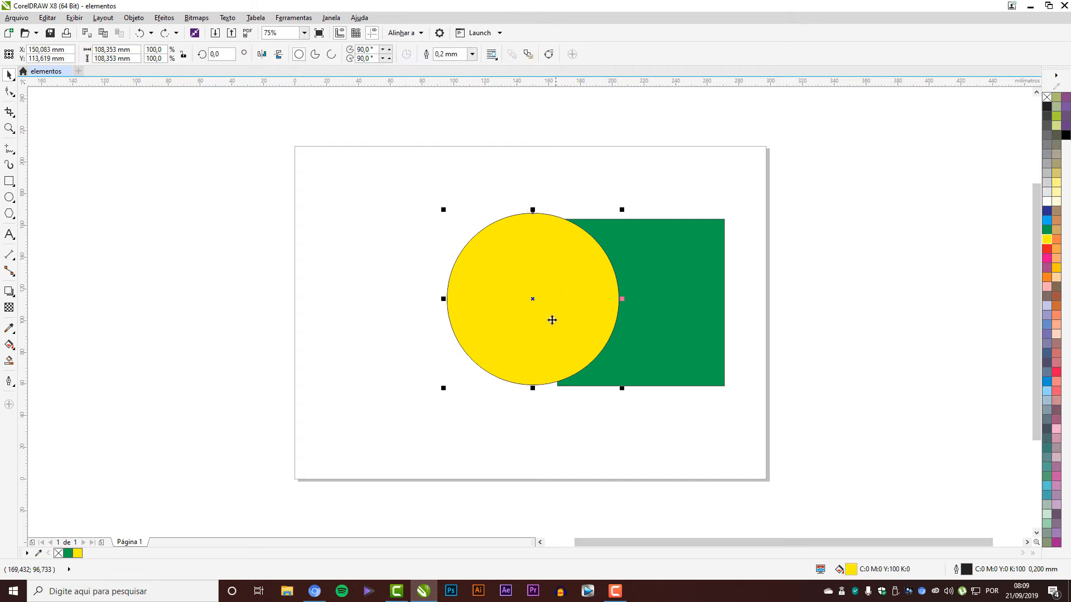
pyautogui.moveTo(443, 388); pyautogui.dragTo(434, 398)
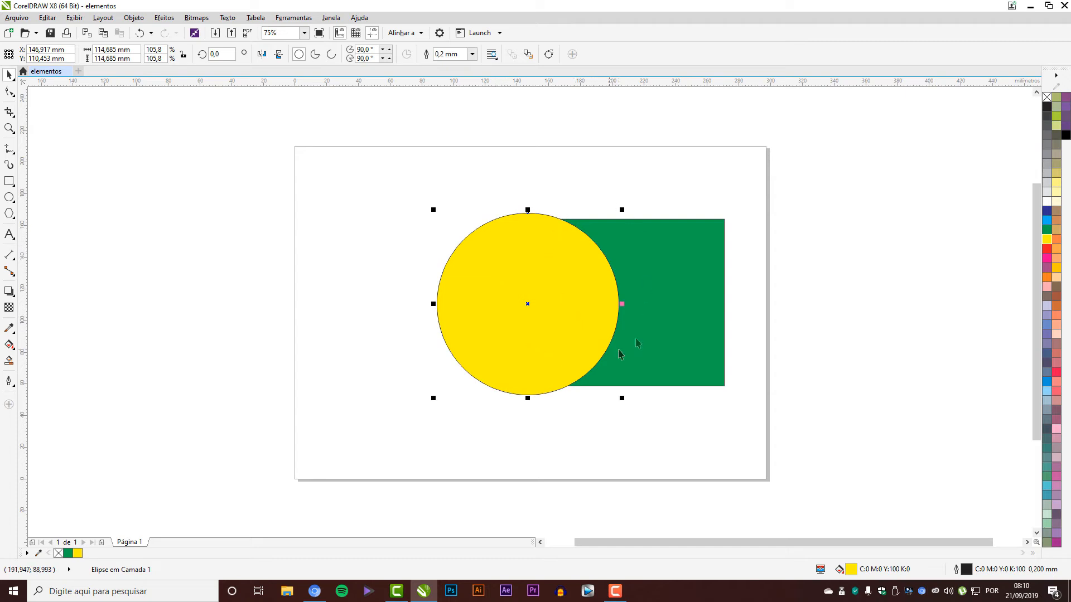
pyautogui.keyDown('shift'); pyautogui.click(619, 245); pyautogui.keyUp('shift')
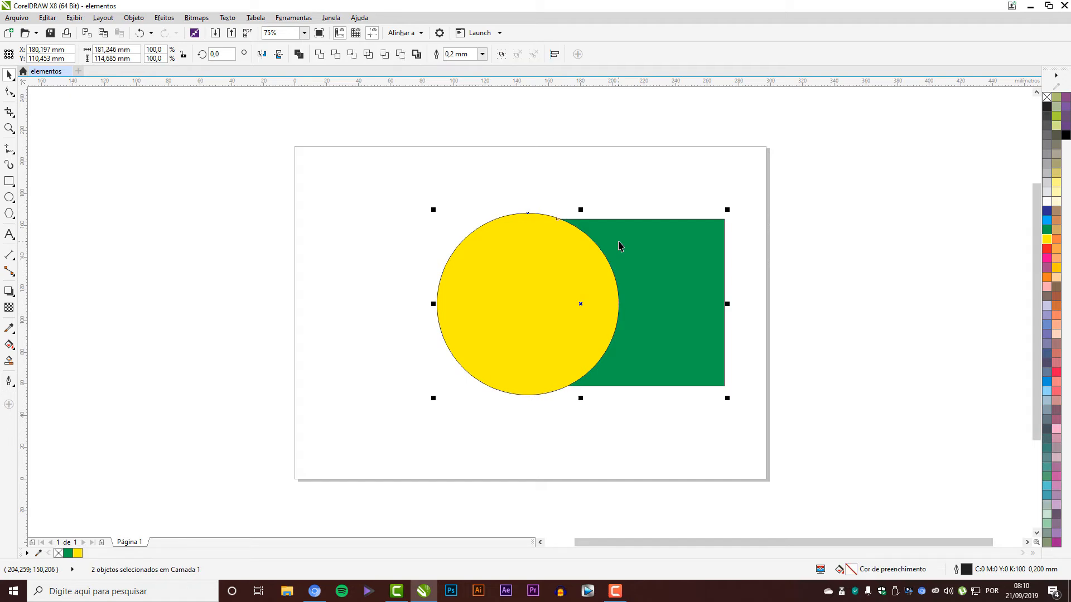
pyautogui.click(352, 54)
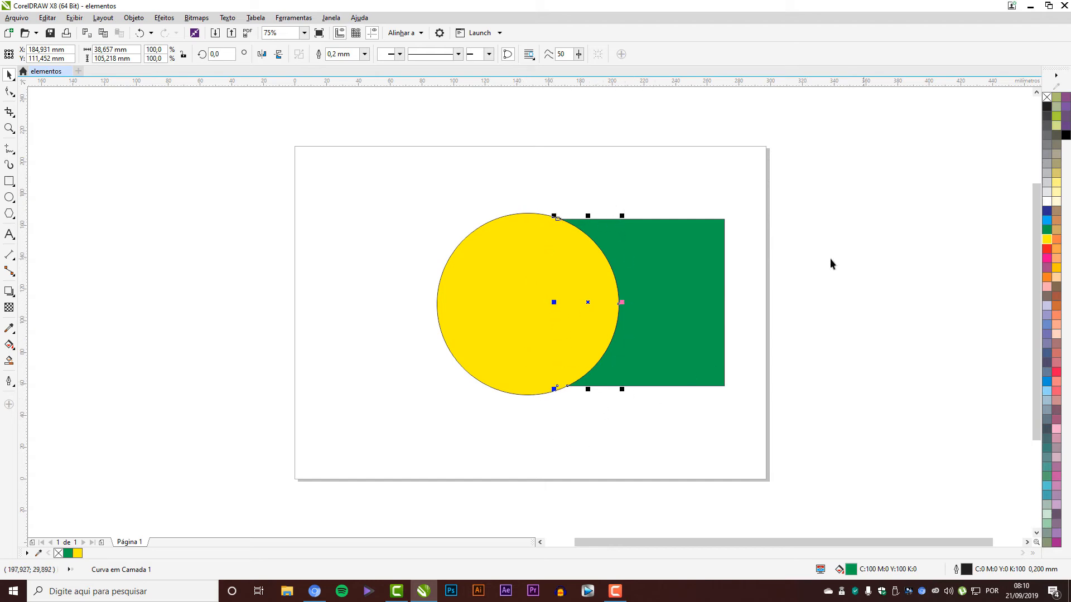
# Step: Fill the intersection piece with red and deselect it
pyautogui.click(1046, 252)
pyautogui.hotkey('ctrl', 'z')
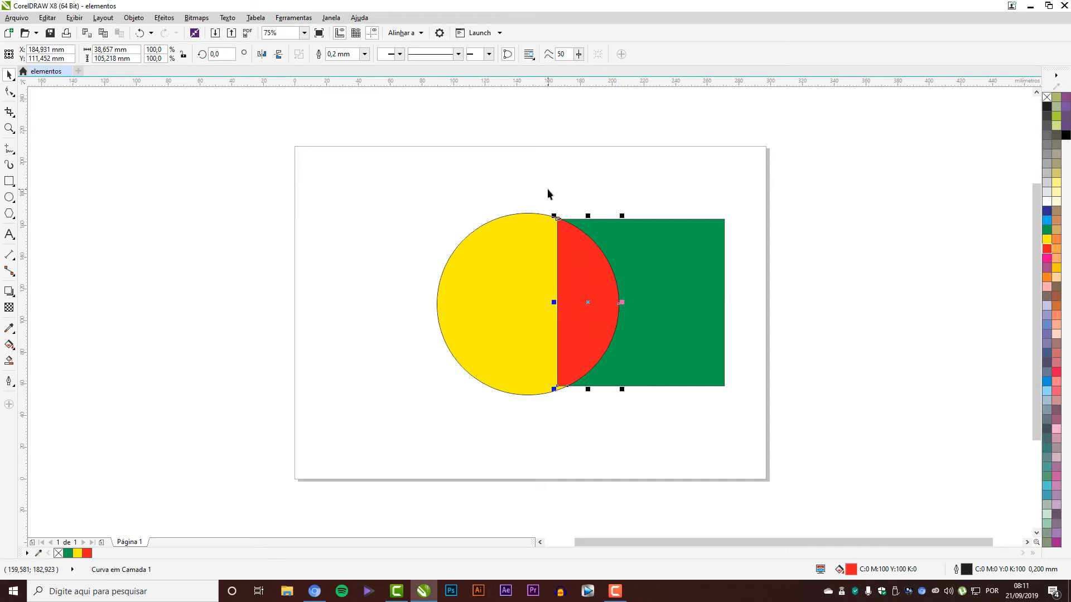
pyautogui.click(585, 174)
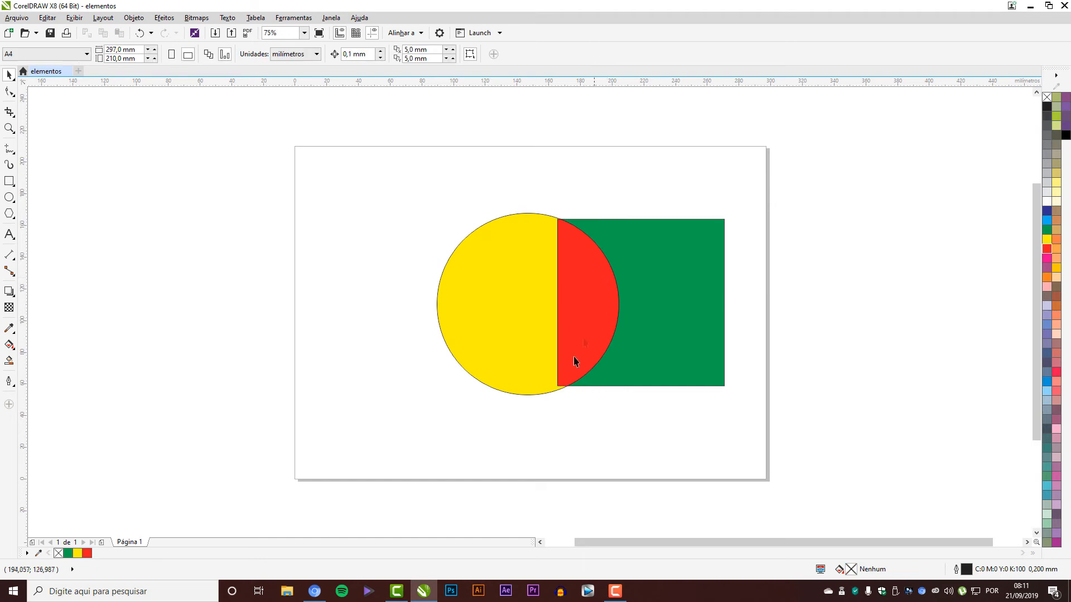
# Step: Move the yellow circle and the green square horizontally away from the red piece, in opposite directions
pyautogui.click(541, 308)
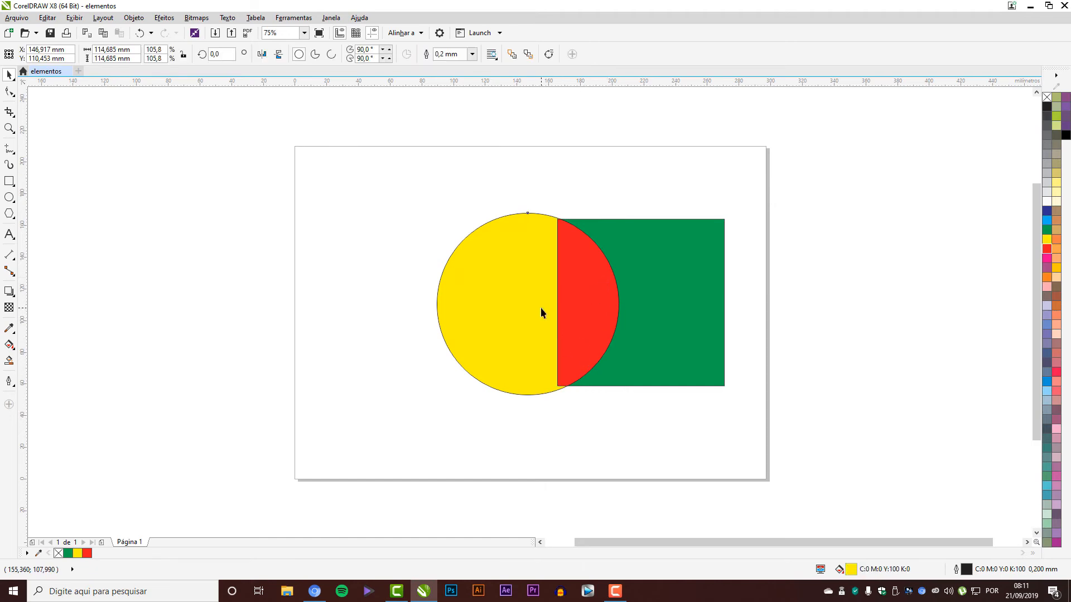
pyautogui.moveTo(541, 313); pyautogui.dragTo(391, 313)
pyautogui.moveTo(674, 282); pyautogui.dragTo(821, 283)
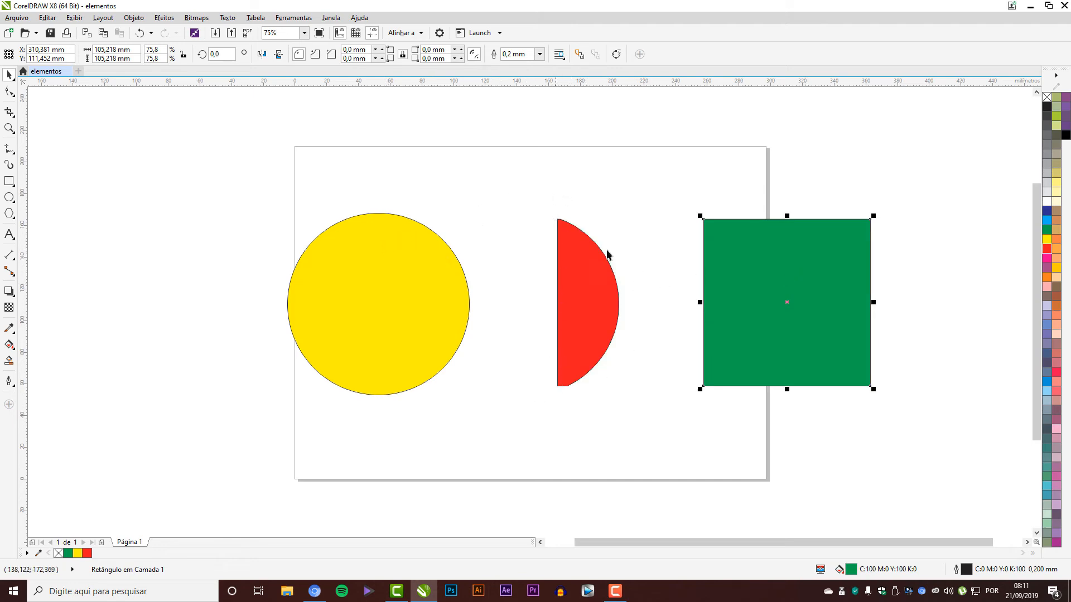
# Step: Delete the red intersection piece, and bring the green square and yellow circle back onto the page side by side
pyautogui.click(588, 278)
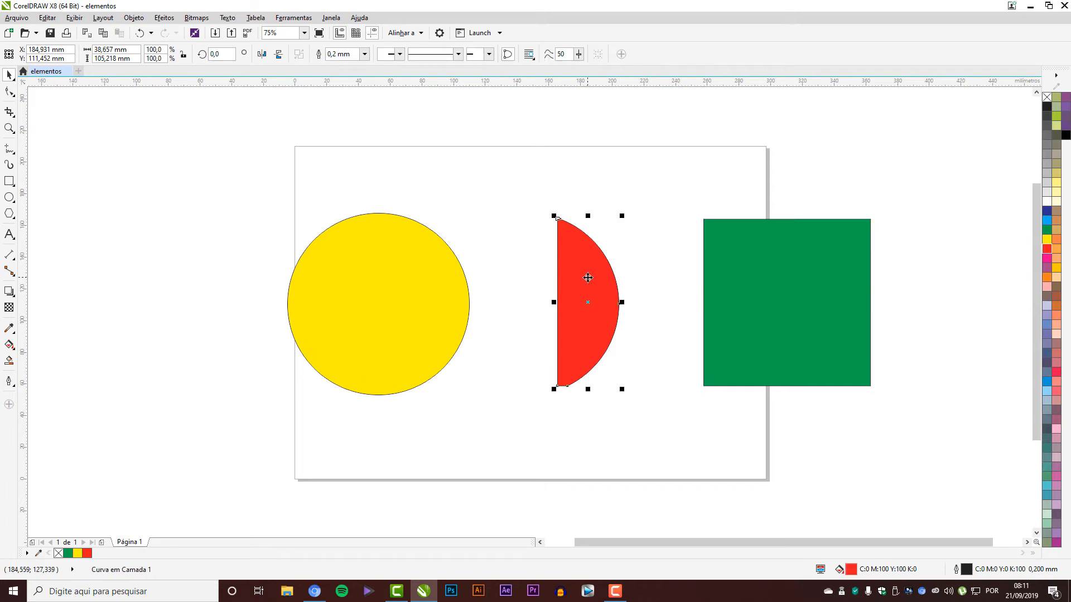
pyautogui.press('Delete')
pyautogui.moveTo(734, 299); pyautogui.dragTo(537, 303)
pyautogui.moveTo(408, 301); pyautogui.dragTo(533, 301)
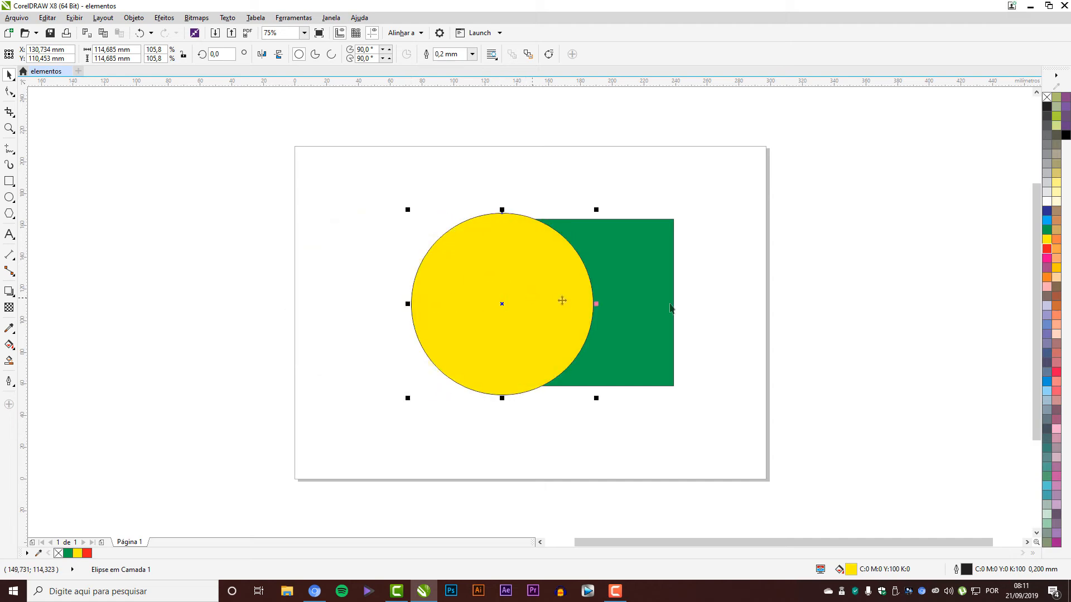
pyautogui.click(722, 261)
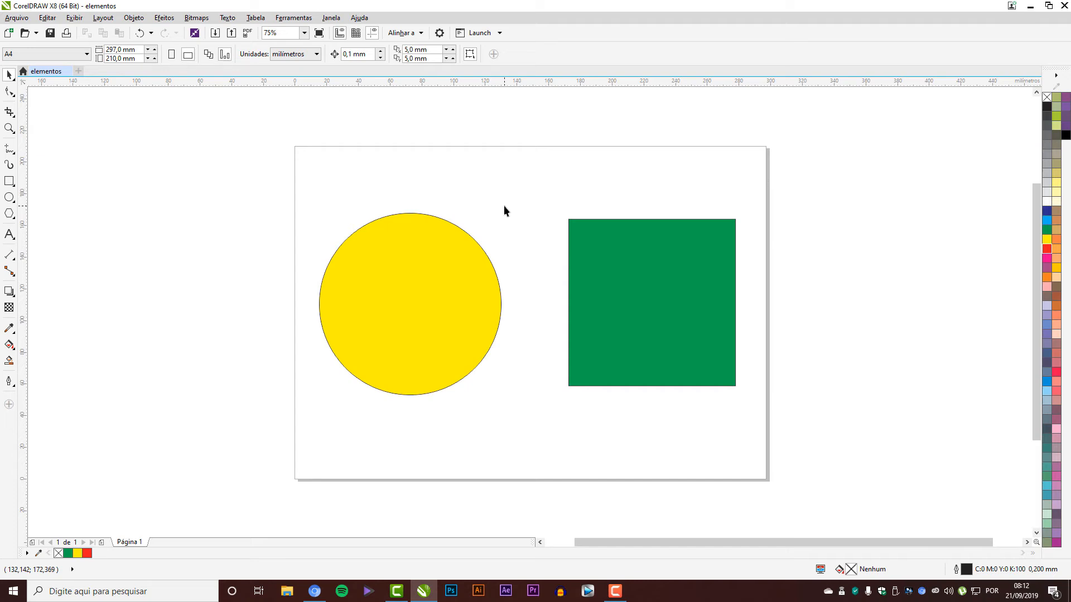
# Step: Duplicate the yellow circle about 27 mm to its right, and fill the copy with blue
pyautogui.click(385, 295)
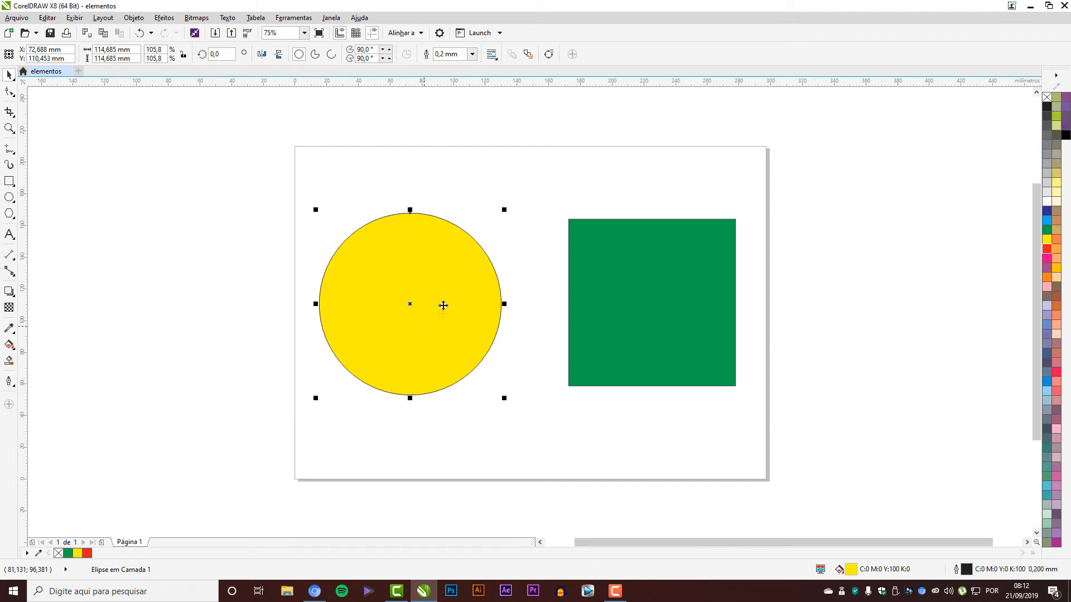
pyautogui.moveTo(434, 287); pyautogui.dragTo(478, 287)
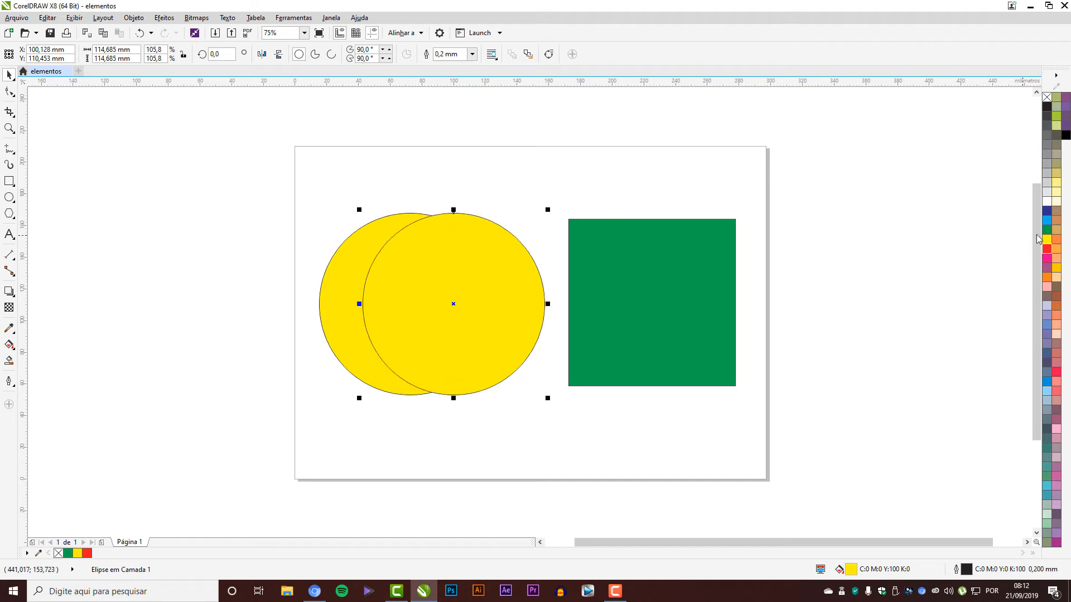
pyautogui.click(1046, 221)
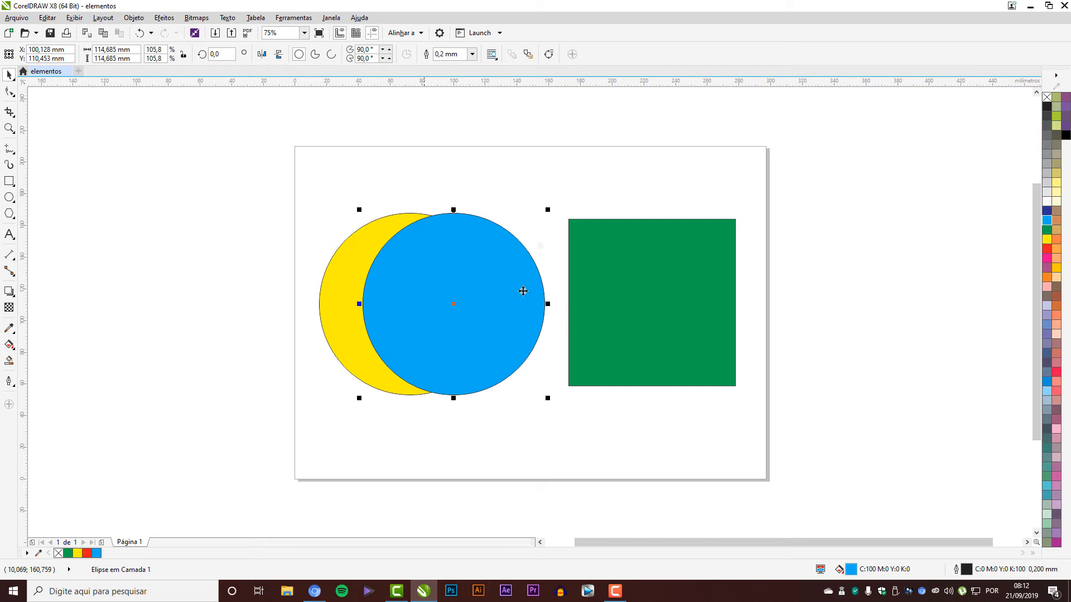
pyautogui.click(457, 171)
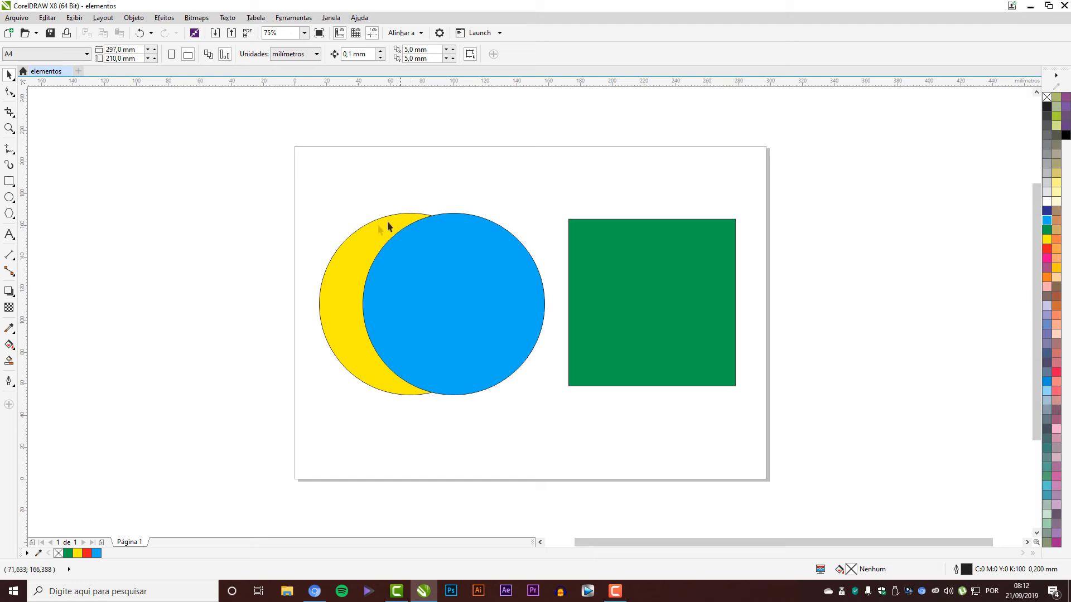
# Step: Select the blue circle first and the yellow circle second, and trim the yellow circle into a crescent
pyautogui.click(458, 280)
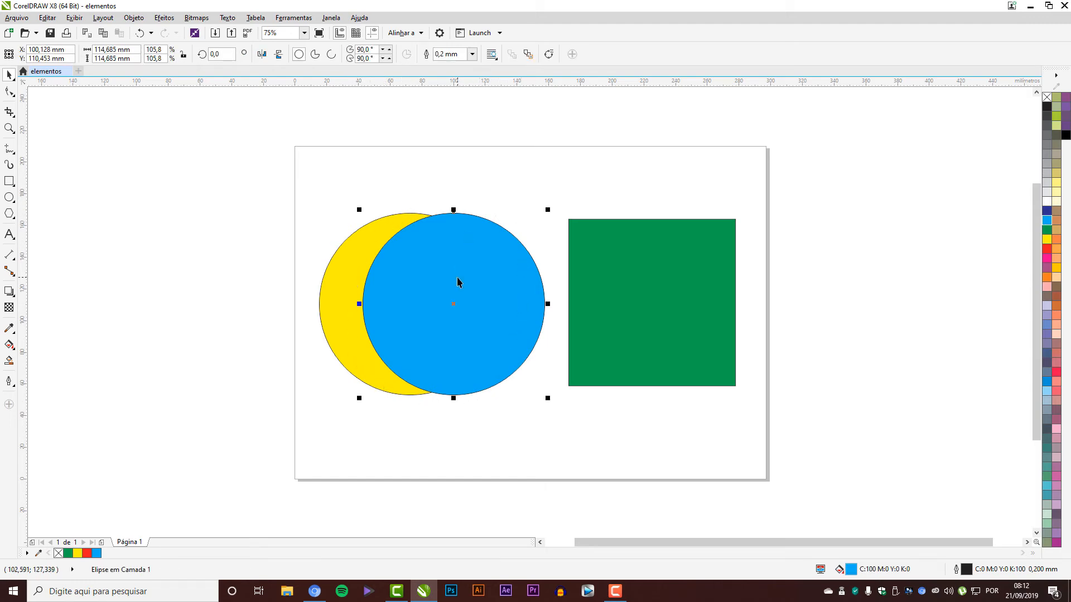
pyautogui.keyDown('shift'); pyautogui.click(348, 273); pyautogui.keyUp('shift')
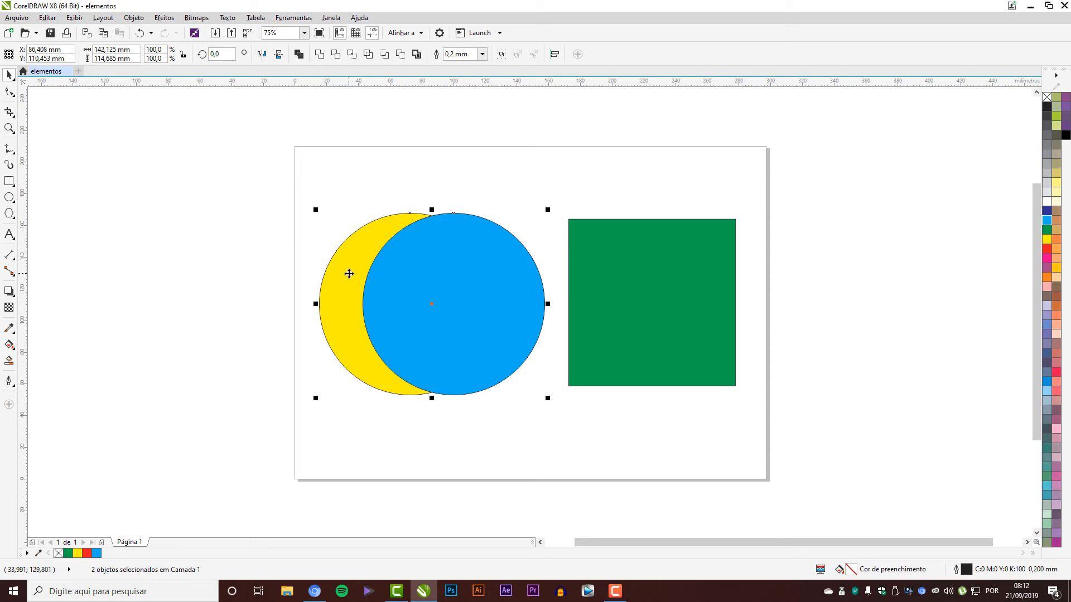
pyautogui.click(335, 53)
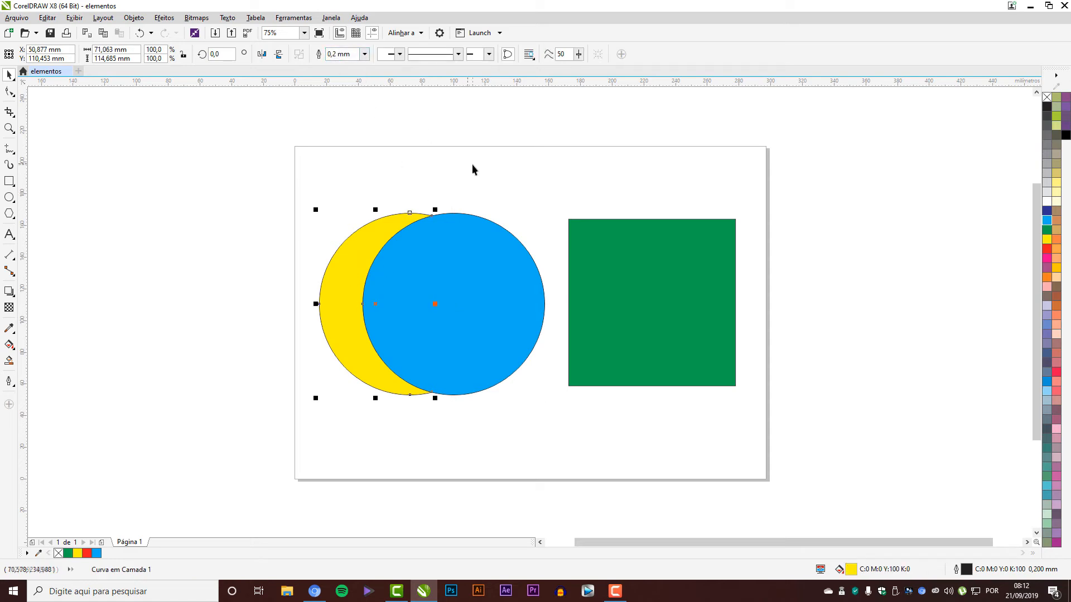
# Step: Move the blue circle and the yellow crescent horizontally apart, placing the crescent at about X 25 mm
pyautogui.moveTo(444, 272); pyautogui.dragTo(500, 272)
pyautogui.moveTo(348, 291); pyautogui.dragTo(262, 291)
pyautogui.click(341, 229)
pyautogui.moveTo(292, 250); pyautogui.dragTo(342, 239)
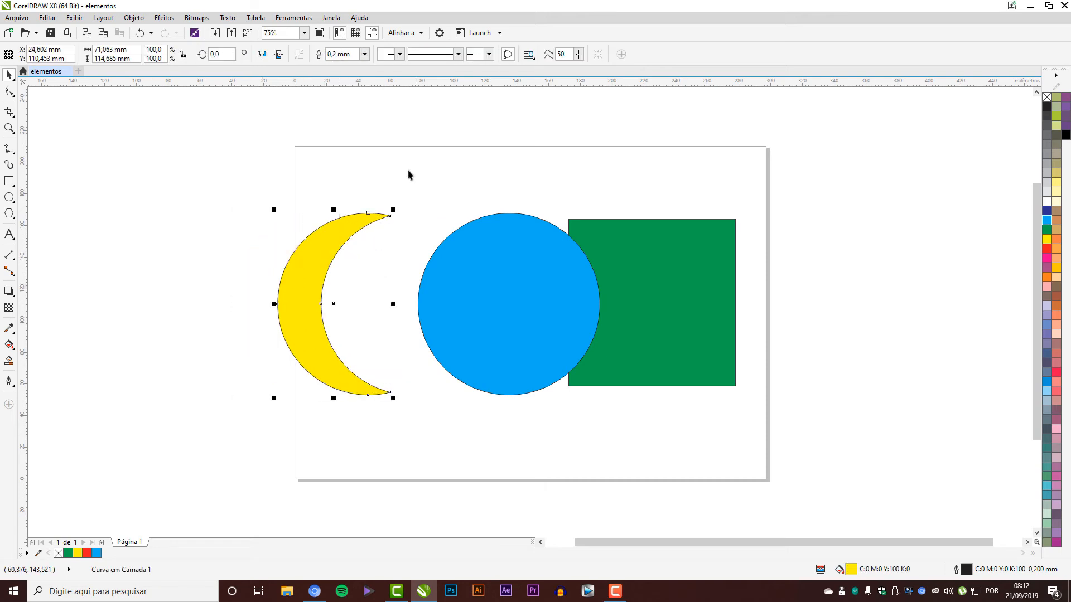
pyautogui.click(399, 257)
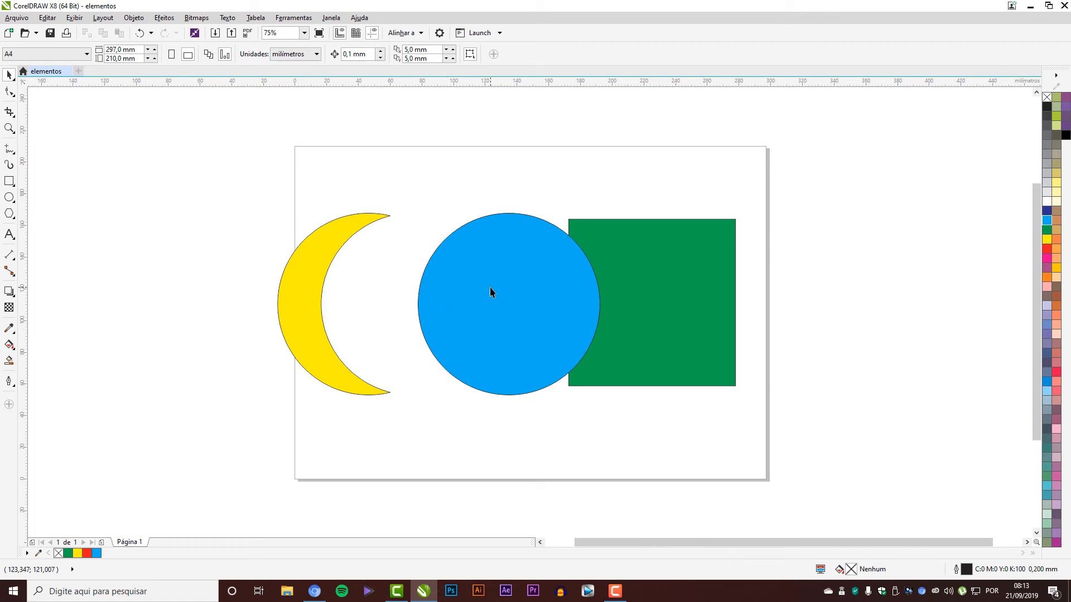
# Step: Delete the yellow crescent, and move the blue circle horizontally clear of the green square
pyautogui.click(325, 255)
pyautogui.press('Delete')
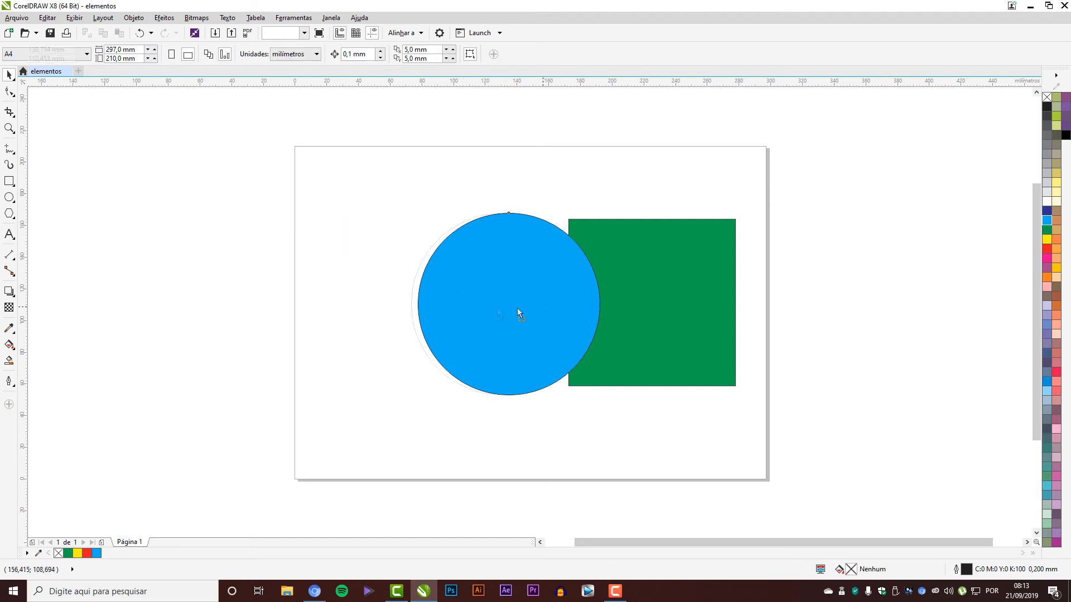
pyautogui.moveTo(533, 307); pyautogui.dragTo(462, 307)
pyautogui.click(484, 181)
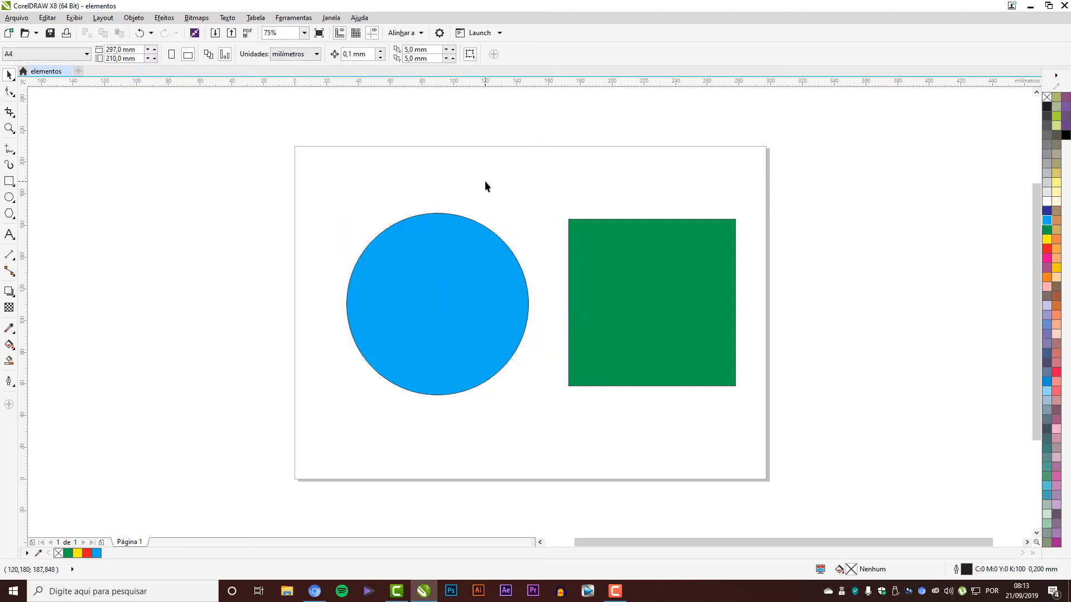
# Step: Move the blue circle over the green square's left part at about X 160 mm, and select both shapes
pyautogui.click(512, 269)
pyautogui.moveTo(445, 282); pyautogui.dragTo(555, 283)
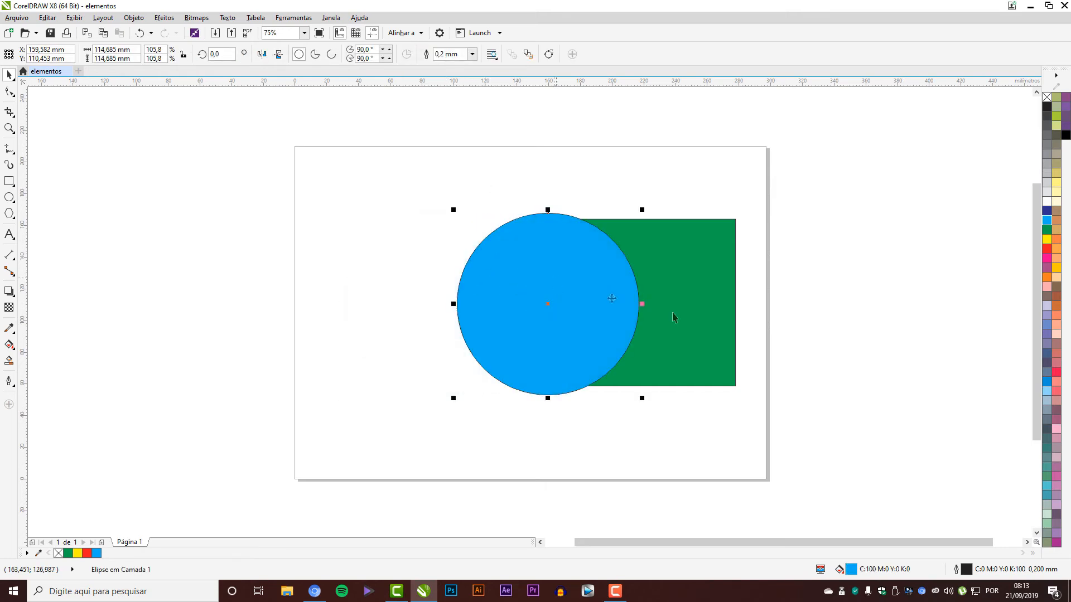
pyautogui.keyDown('shift'); pyautogui.click(679, 262); pyautogui.keyUp('shift')
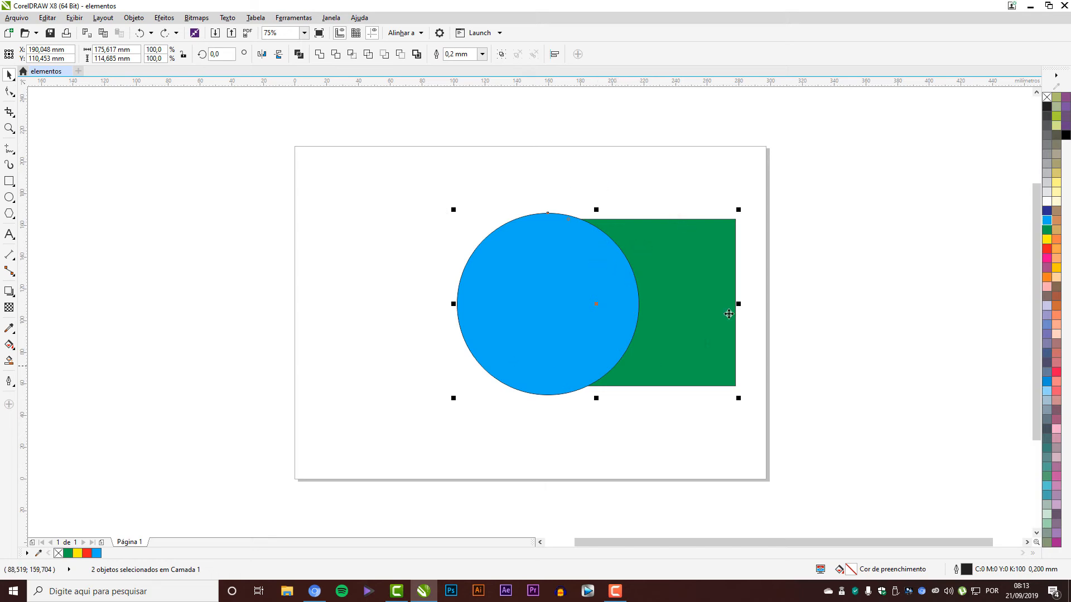
pyautogui.click(501, 173)
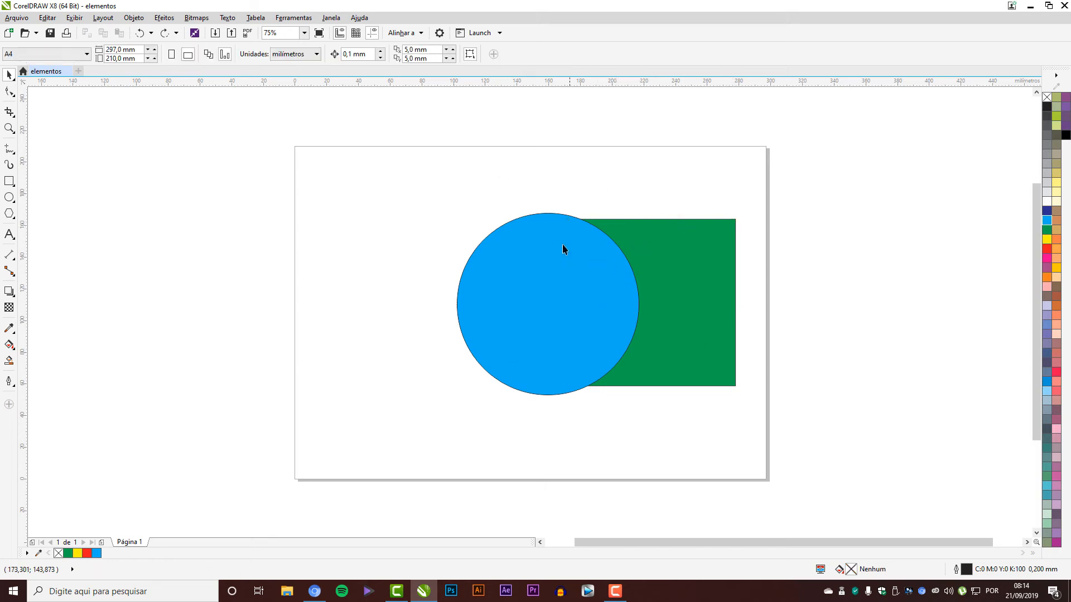
pyautogui.moveTo(403, 171); pyautogui.dragTo(461, 203)
pyautogui.moveTo(405, 163); pyautogui.dragTo(795, 445)
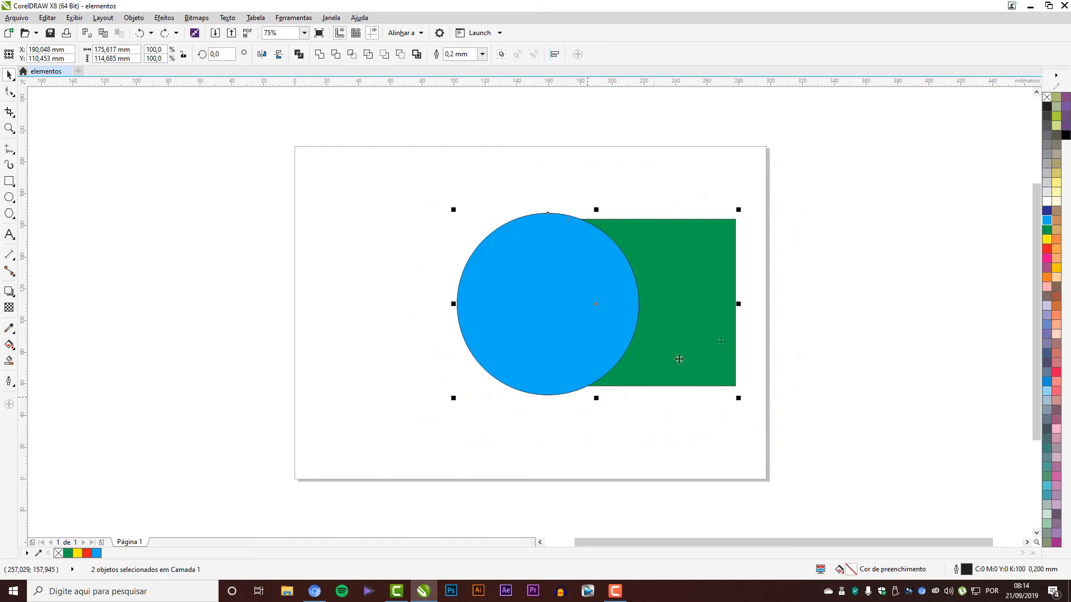
# Step: Simplify the overlapping circle and square, and undo the simplification along with the circle's move off the square
pyautogui.click(372, 58)
pyautogui.click(619, 162)
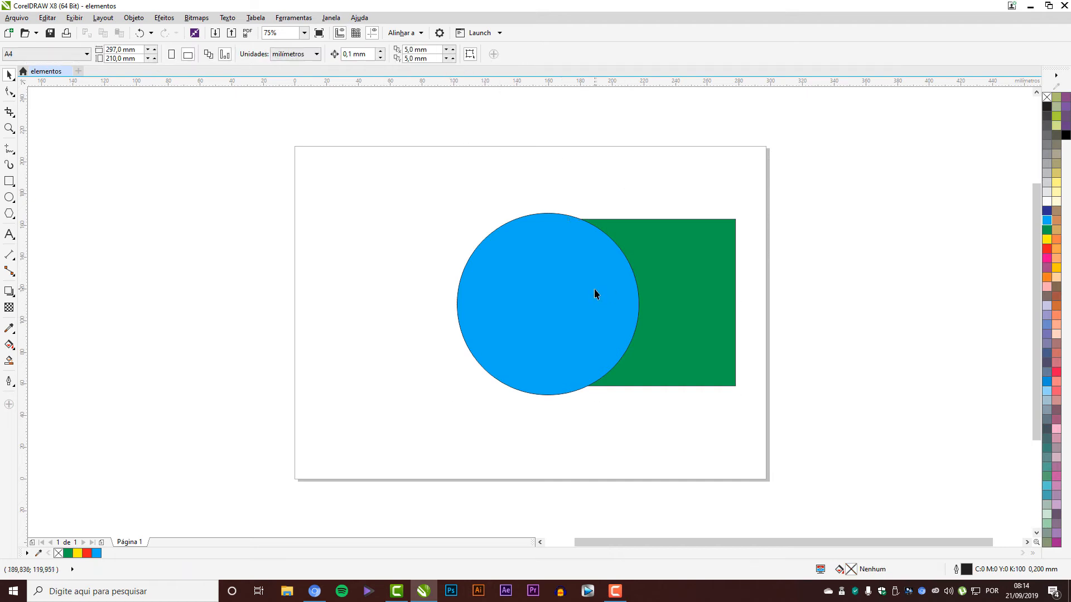
pyautogui.moveTo(593, 288); pyautogui.dragTo(528, 291)
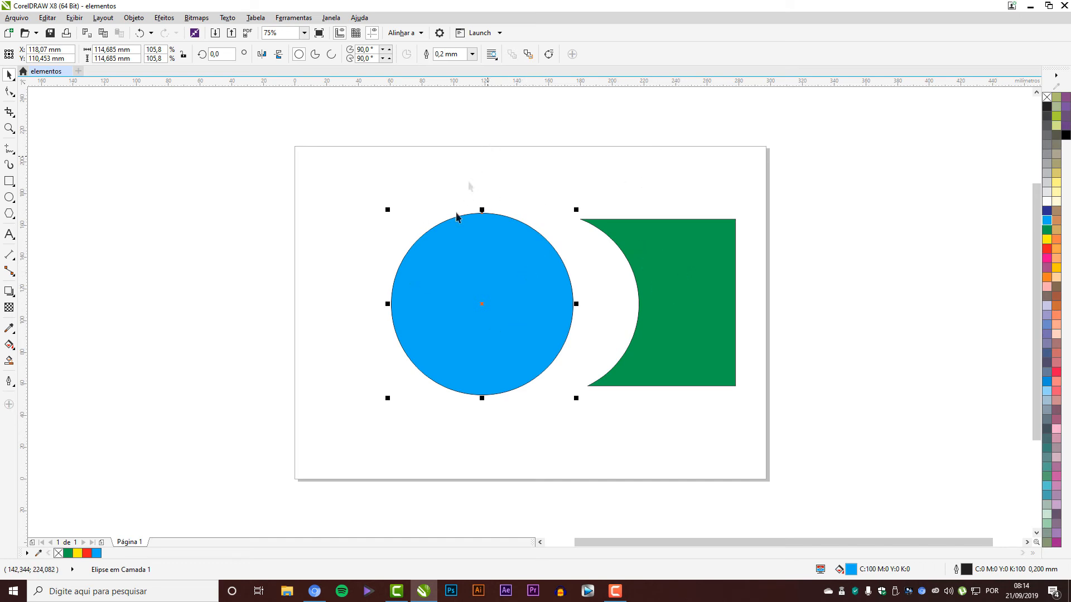
pyautogui.hotkey('ctrl', 'z')
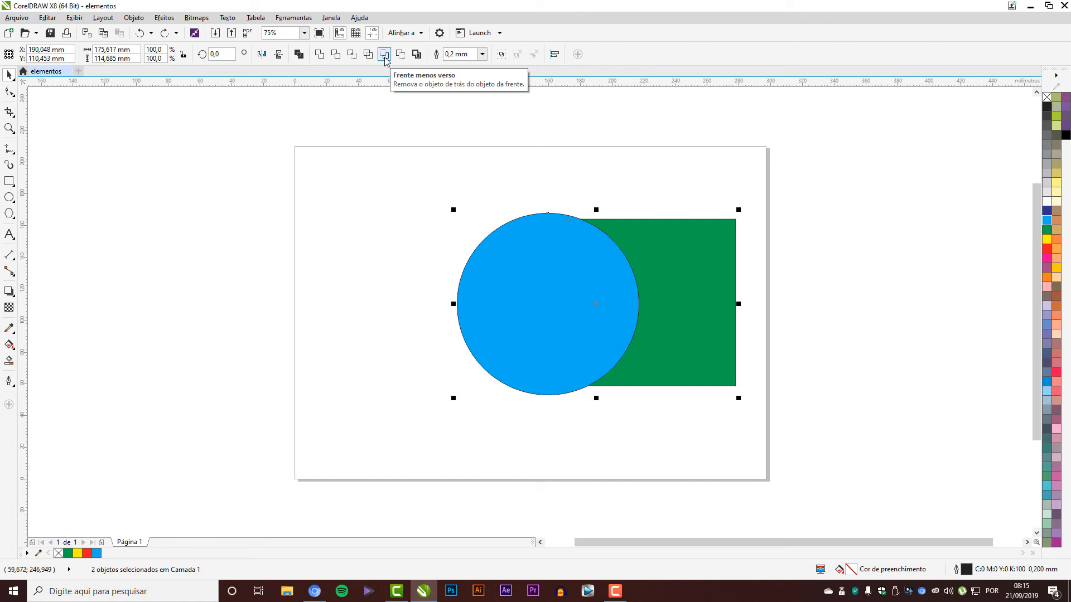
# Step: Move the blue circle slightly up and to the left, and subtract the green square from it with Front Minus Back
pyautogui.click(610, 184)
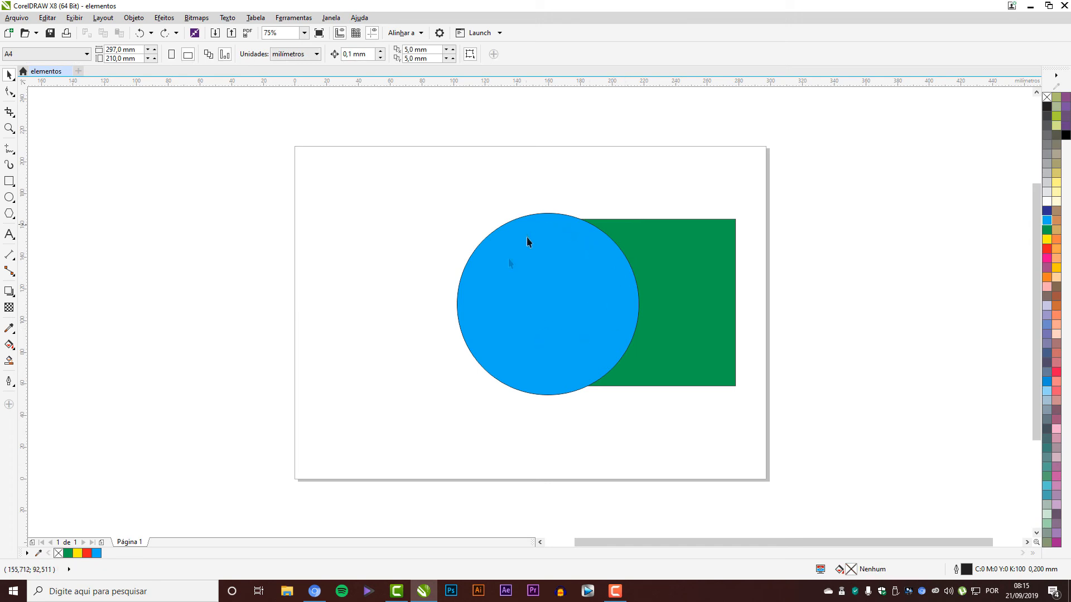
pyautogui.moveTo(561, 312); pyautogui.dragTo(532, 274)
pyautogui.keyDown('shift'); pyautogui.click(645, 260); pyautogui.keyUp('shift')
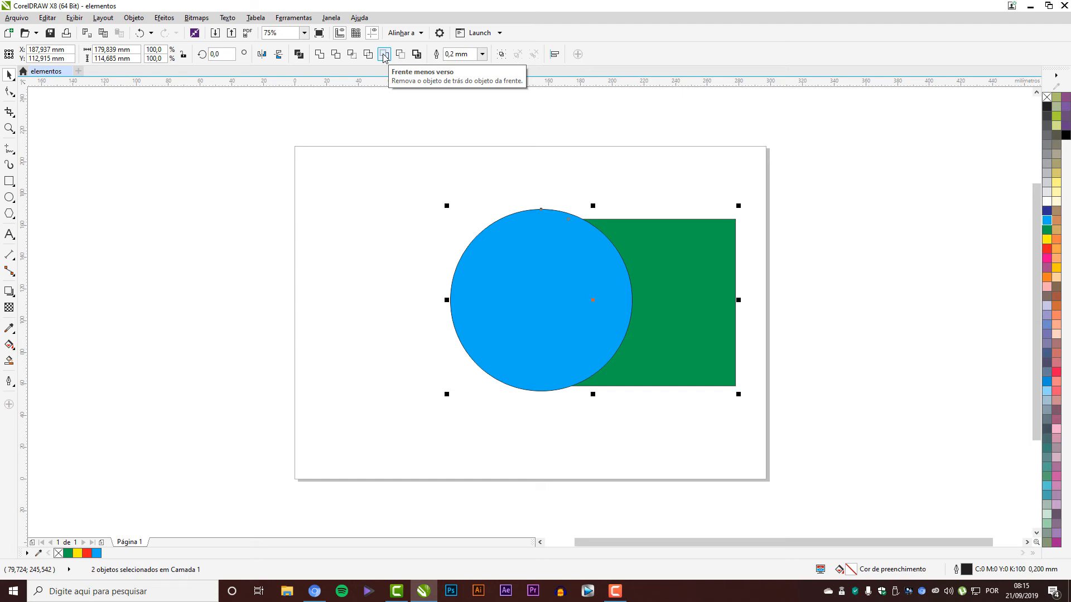
pyautogui.click(385, 56)
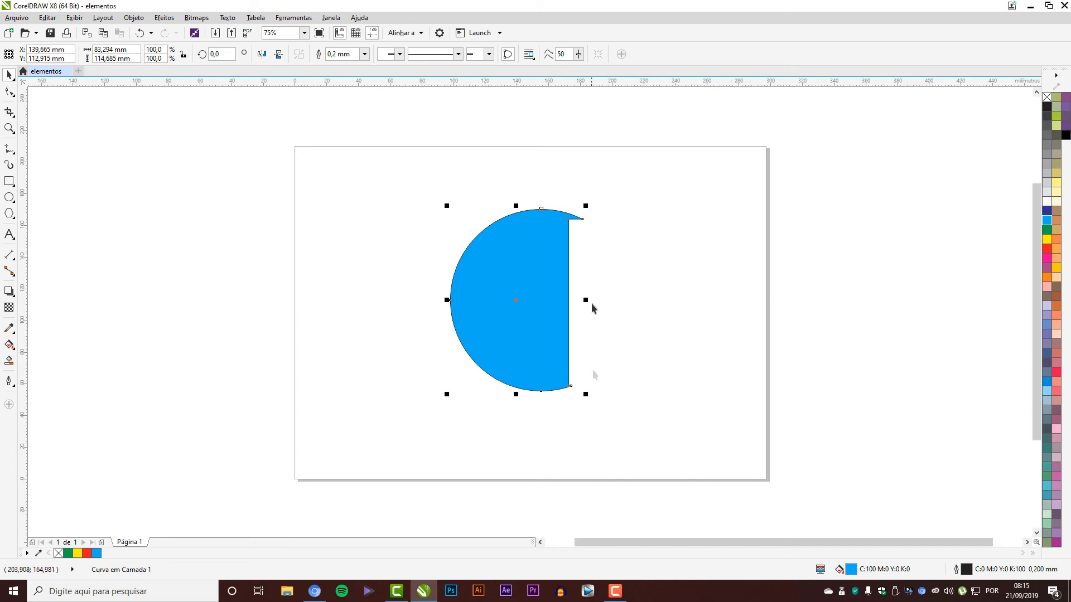
# Step: Undo the Front Minus Back subtraction and the circle moves before it
pyautogui.click(678, 373)
pyautogui.hotkey('ctrl', 'z')
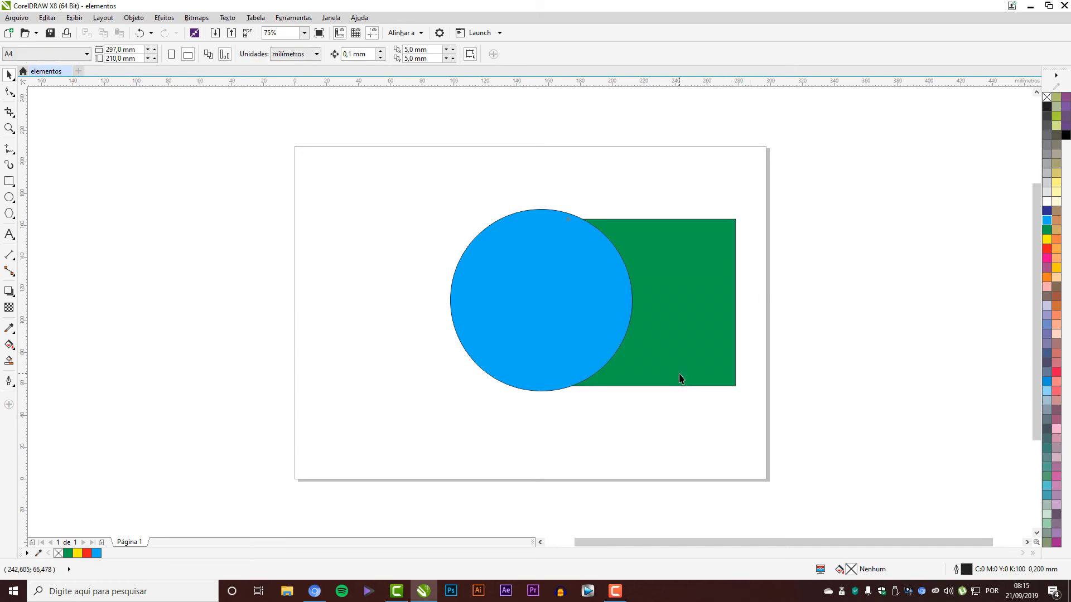
pyautogui.hotkey('ctrl', 'z')
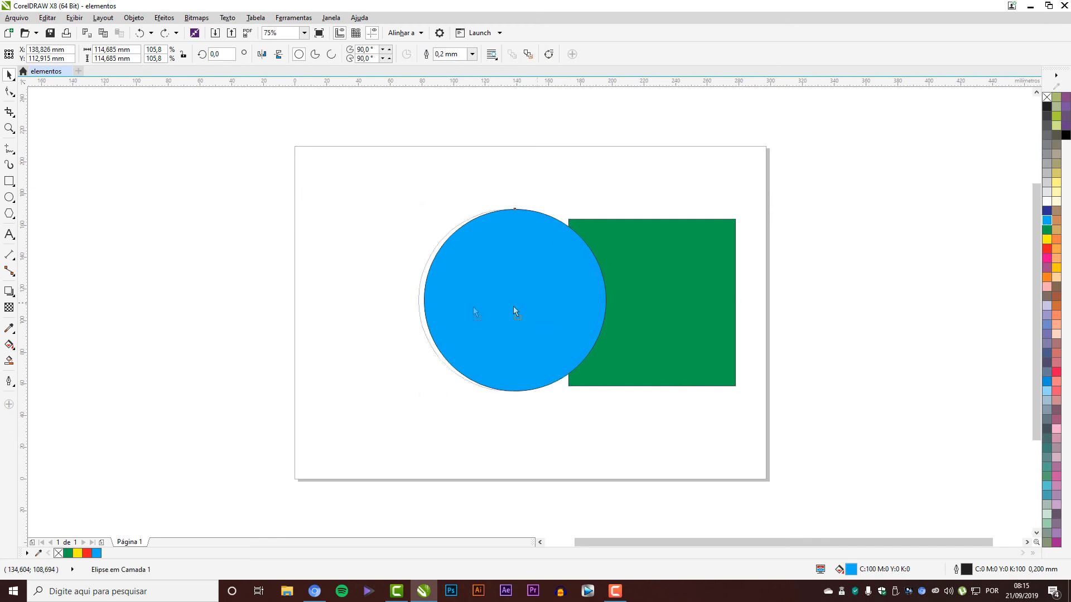
pyautogui.hotkey('ctrl', 'z')
# Step: Move the blue circle over the green square's left part at about X 157 mm, and cut it from the square with Back Minus Front
pyautogui.moveTo(411, 289); pyautogui.dragTo(519, 289)
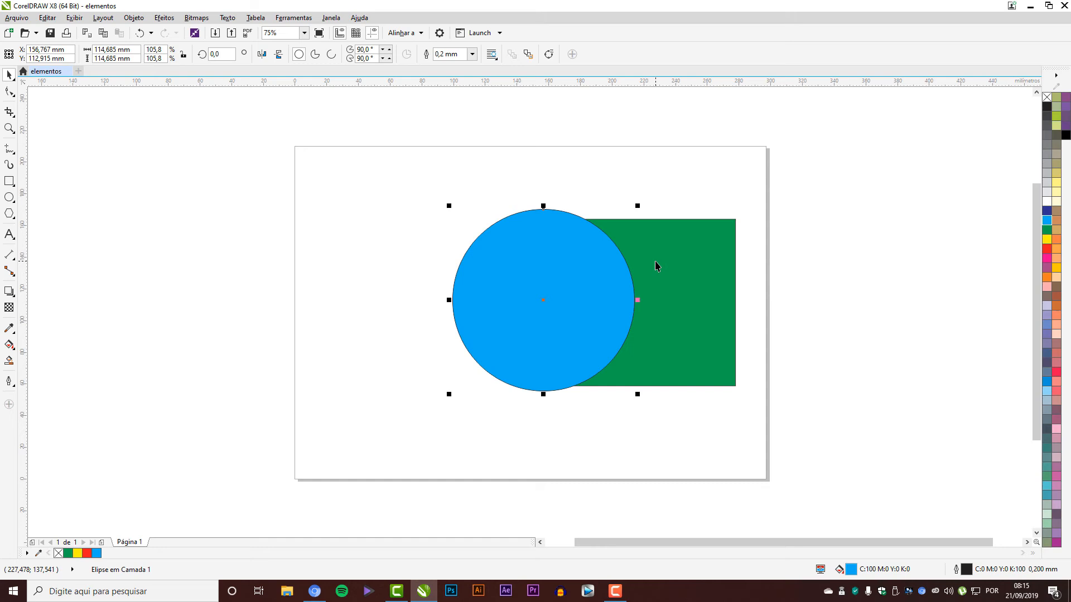
pyautogui.keyDown('shift'); pyautogui.click(656, 266); pyautogui.keyUp('shift')
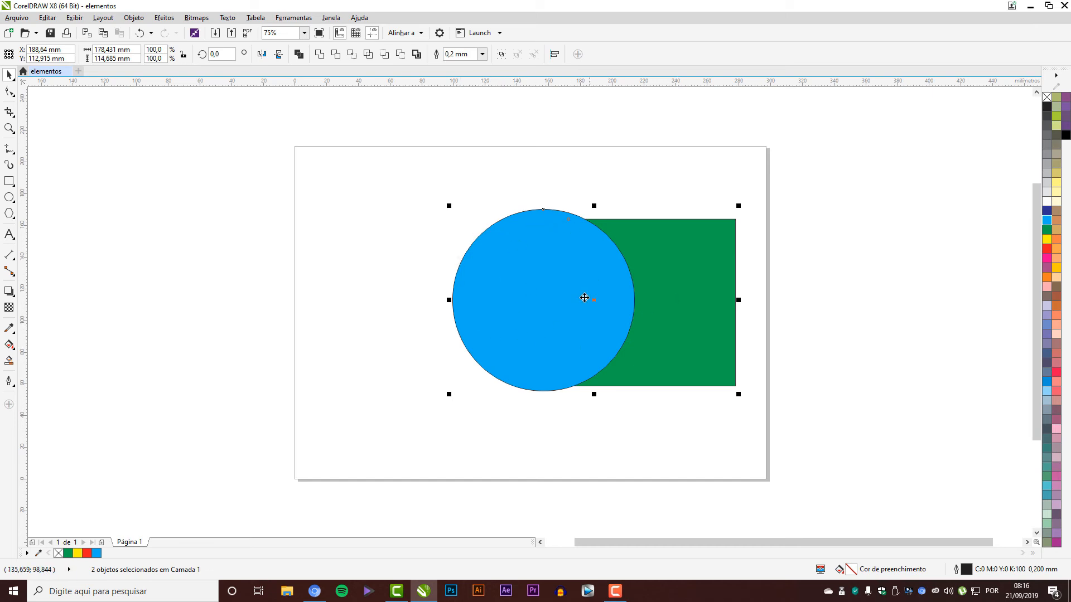
pyautogui.click(400, 55)
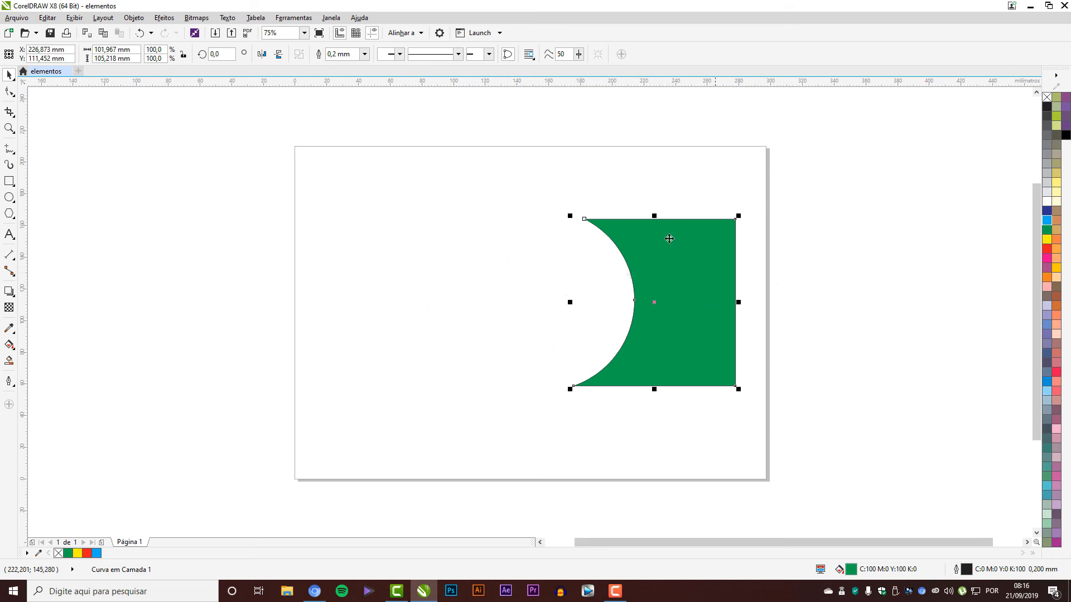
pyautogui.click(748, 242)
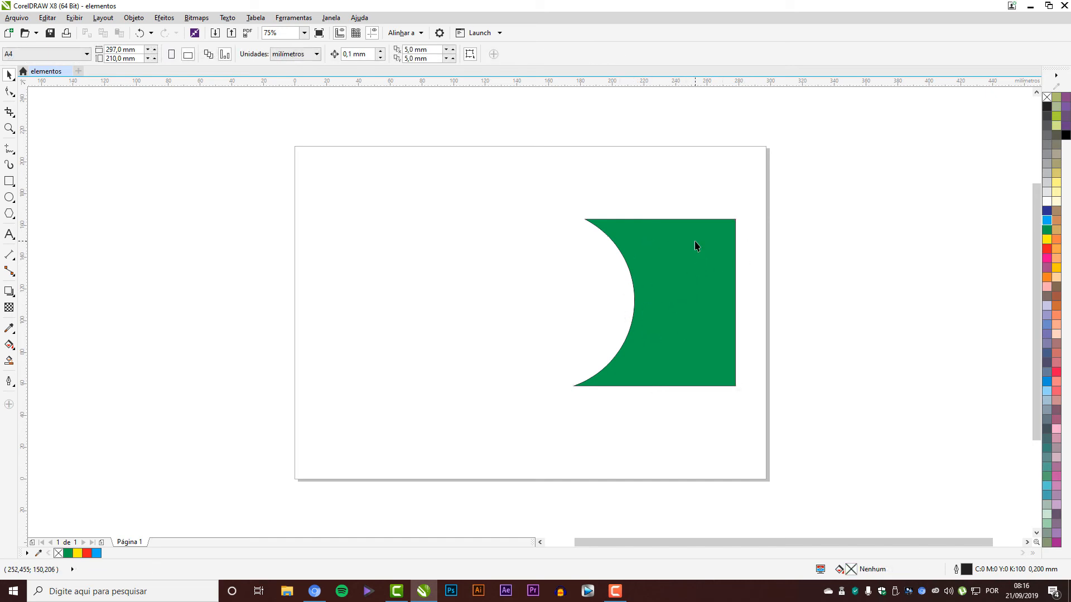
pyautogui.click(667, 268)
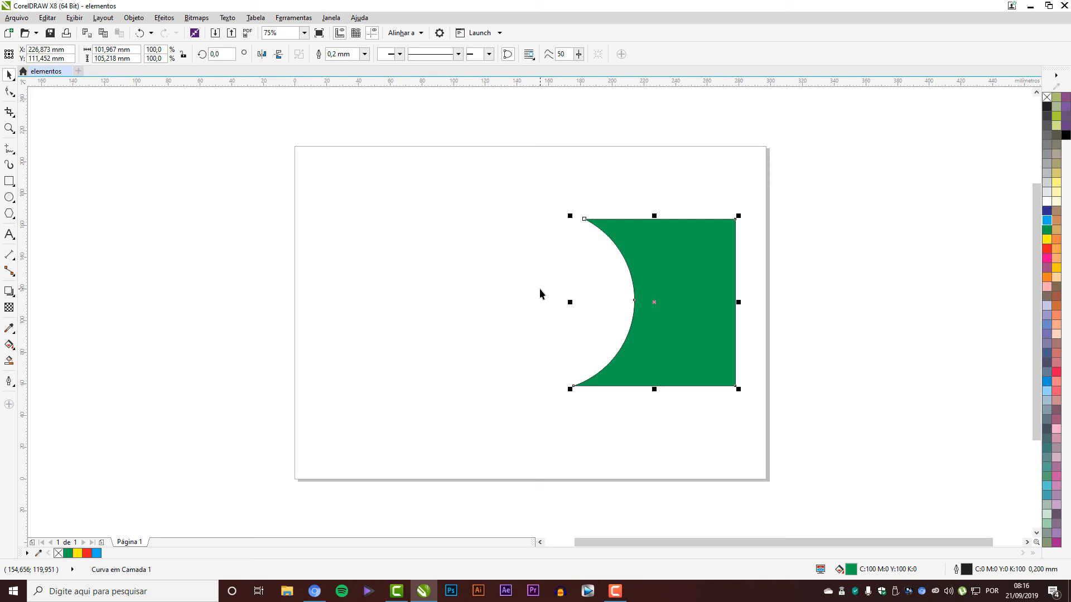
# Step: Undo the Back Minus Front cut and the circle's move over the square
pyautogui.hotkey('ctrl', 'z')
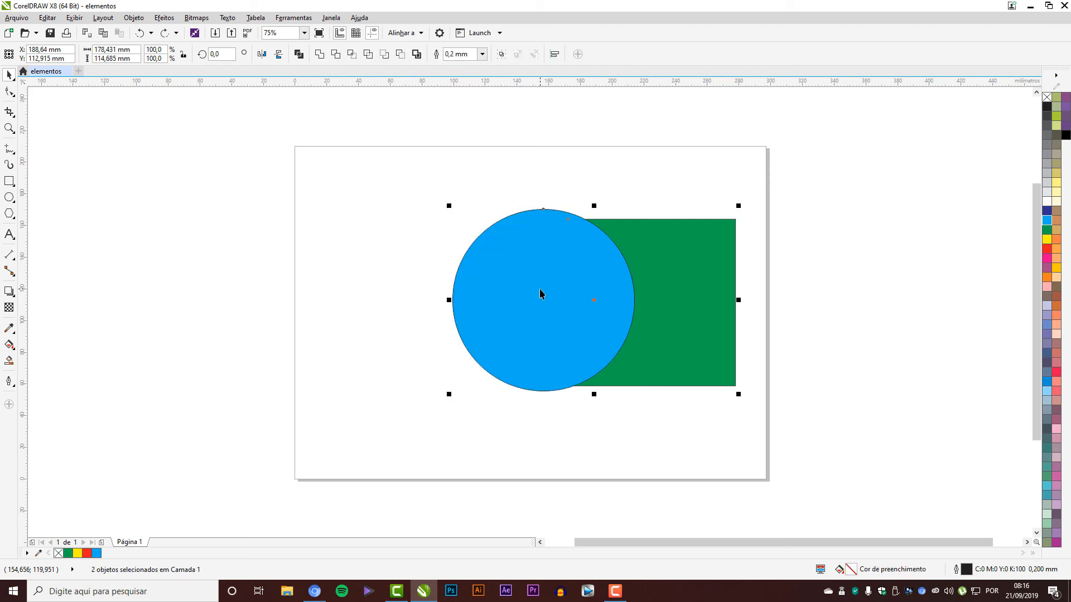
pyautogui.hotkey('ctrl', 'z')
pyautogui.click(537, 292)
# Step: Move the blue circle over the square's left part at about X 158 mm, and create a boundary around both shapes
pyautogui.moveTo(457, 283); pyautogui.dragTo(569, 282)
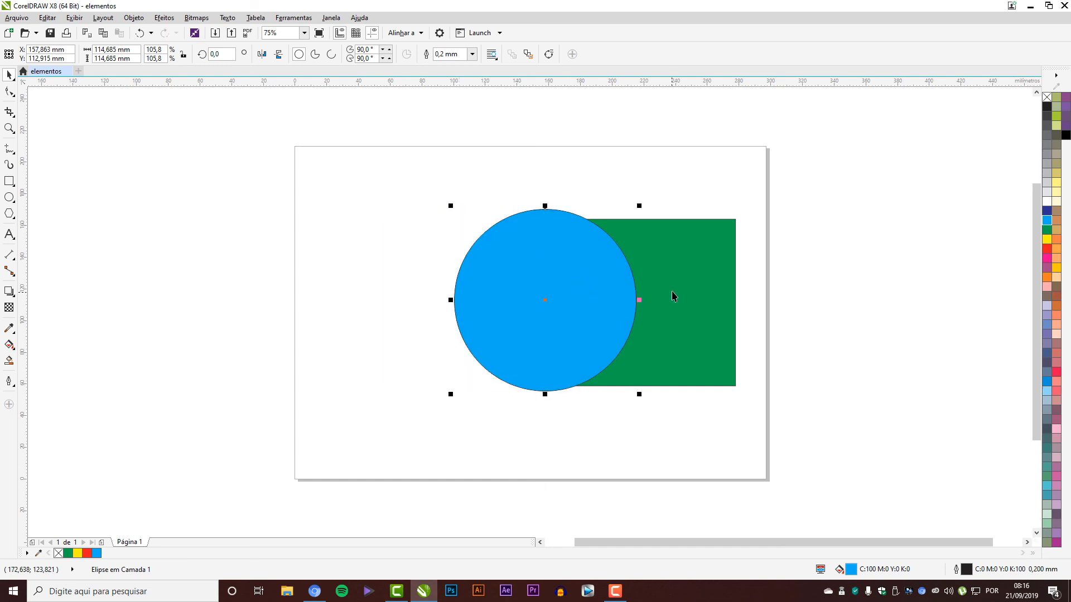
pyautogui.keyDown('shift'); pyautogui.click(672, 294); pyautogui.keyUp('shift')
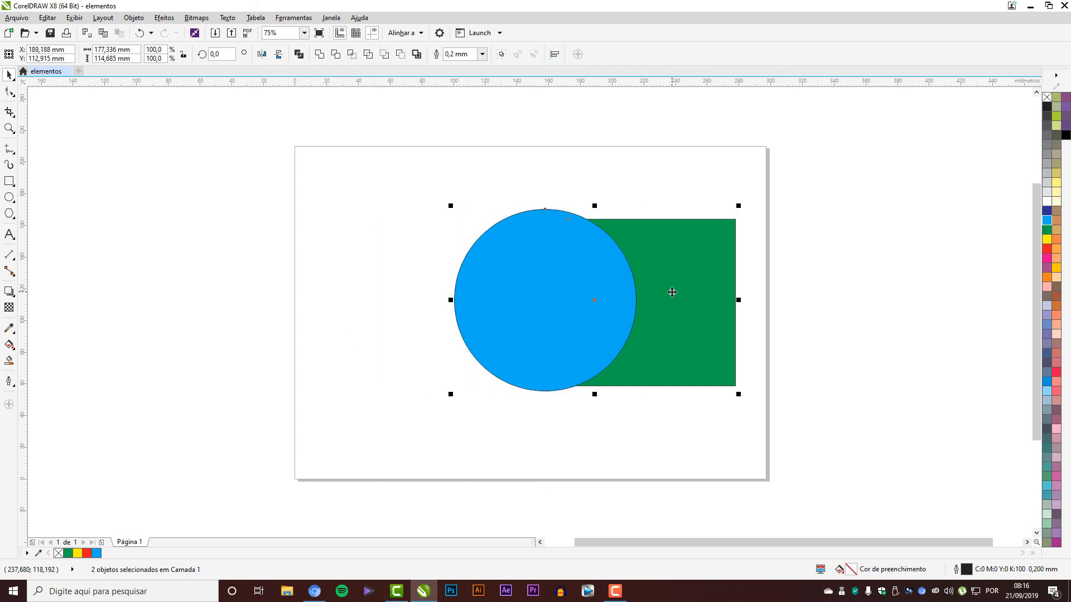
pyautogui.click(548, 174)
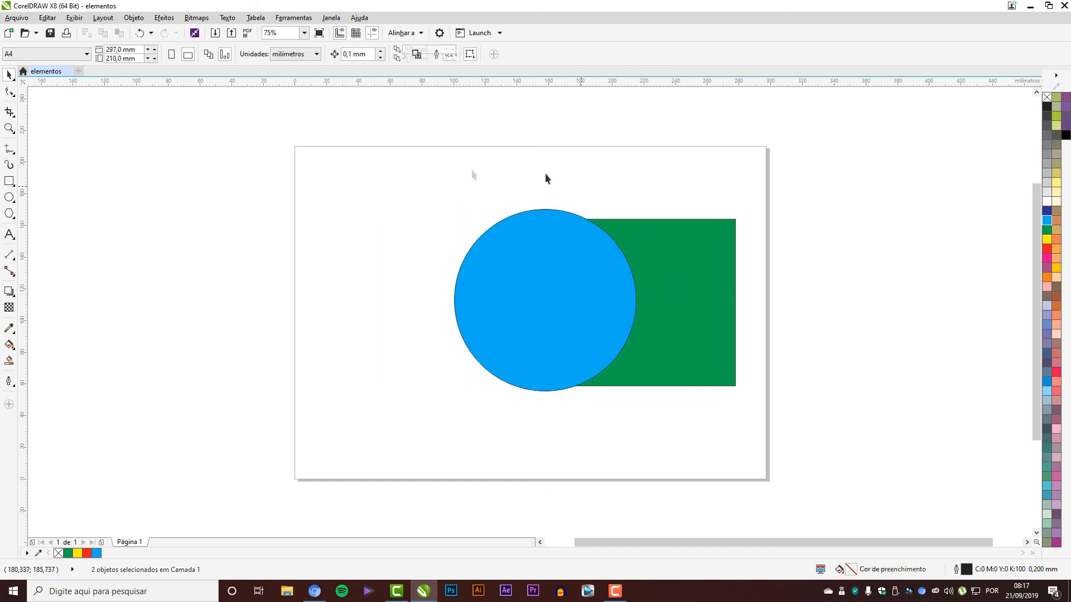
pyautogui.moveTo(399, 156); pyautogui.dragTo(781, 418)
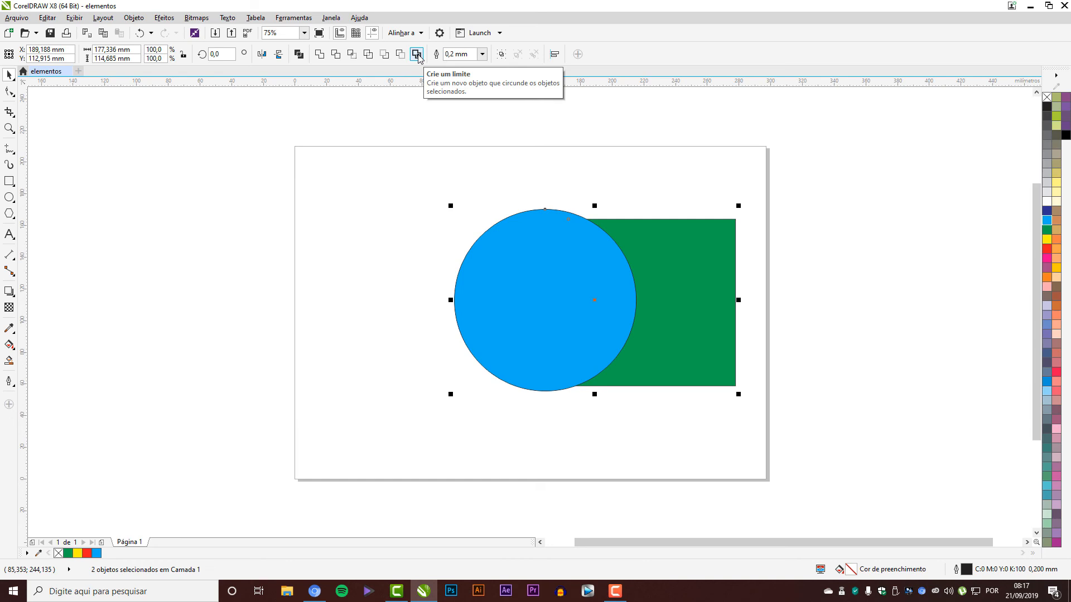
pyautogui.click(416, 54)
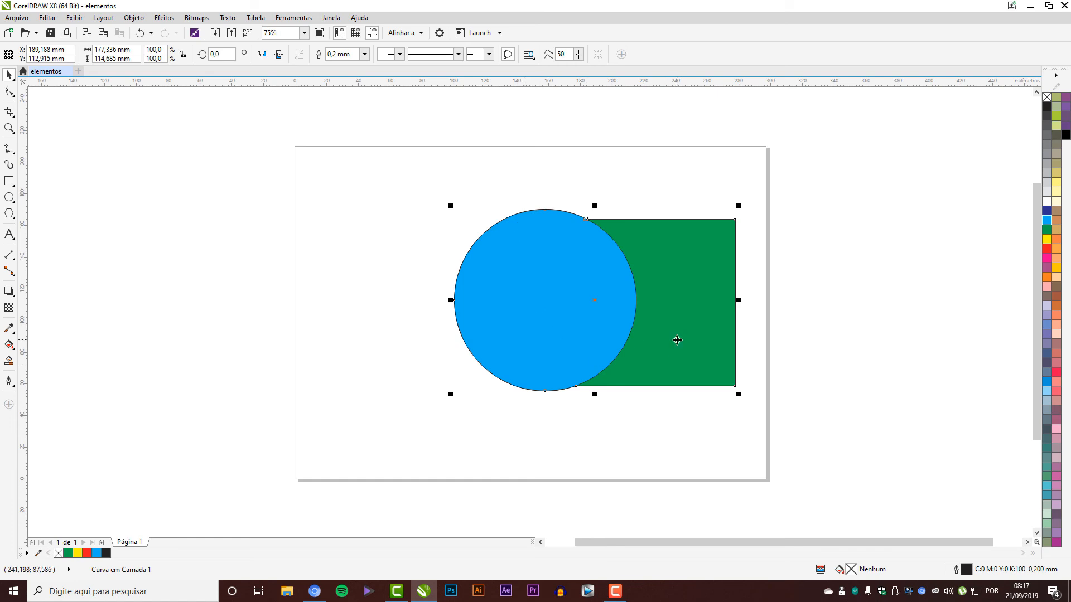
# Step: Move the boundary outline off the two shapes to about X -18 mm, and fill it red
pyautogui.moveTo(599, 300); pyautogui.dragTo(266, 305)
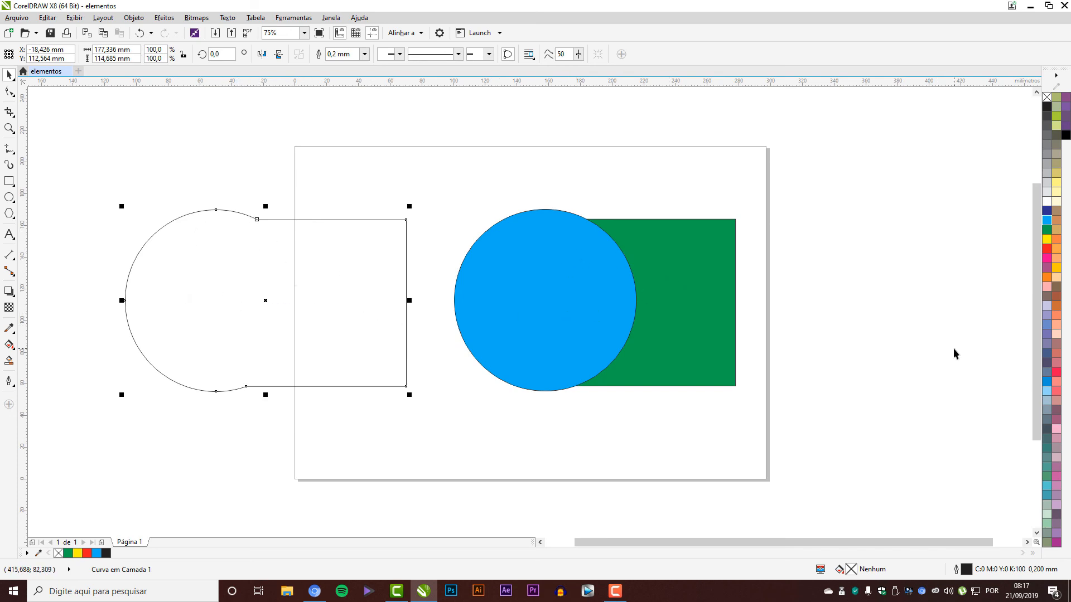
pyautogui.click(1047, 249)
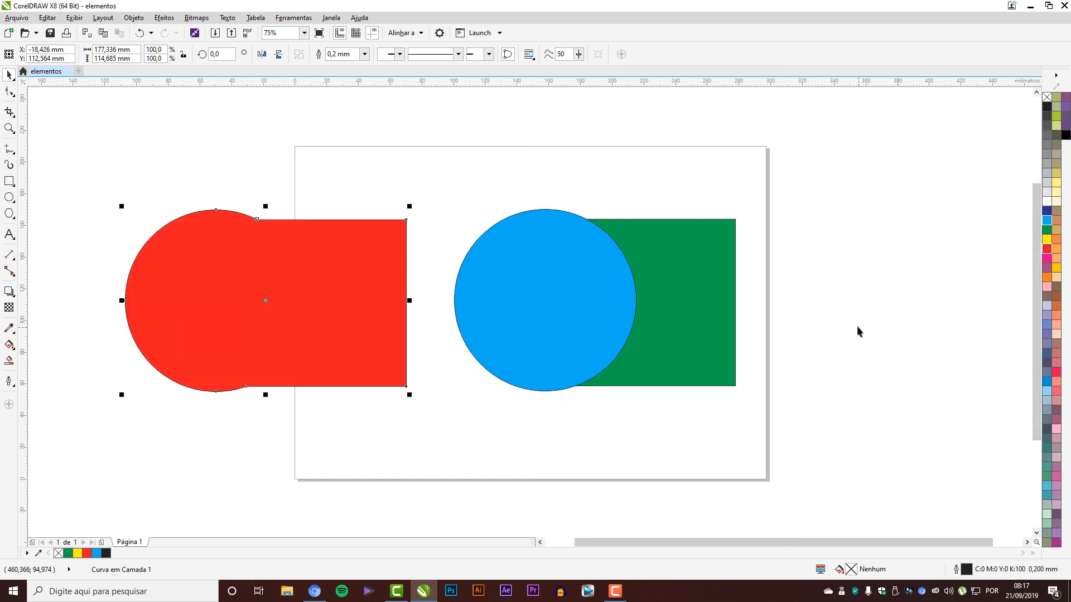
pyautogui.click(856, 326)
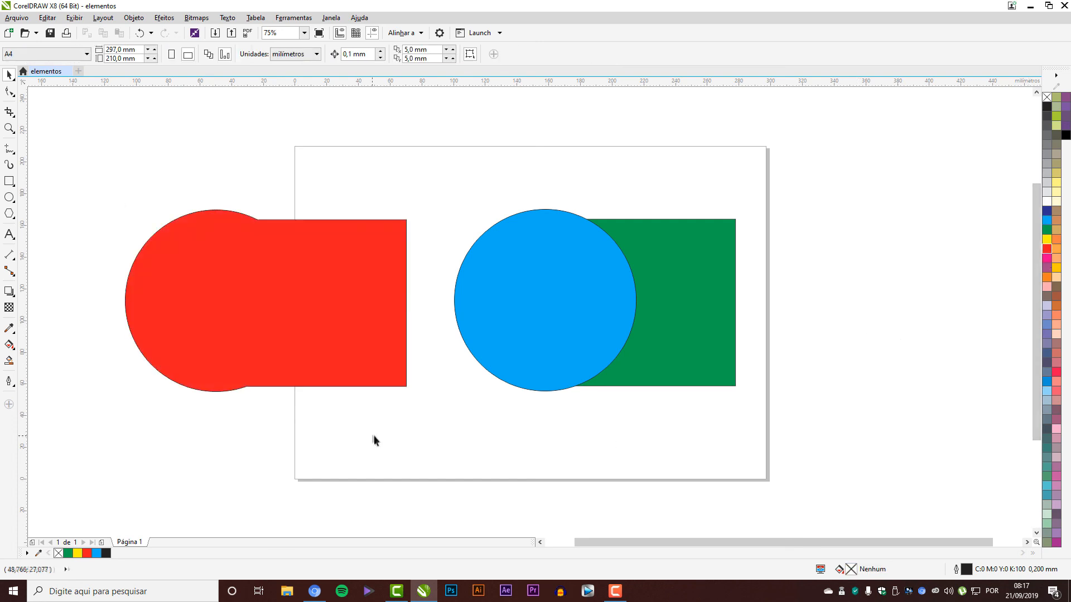
# Step: Delete the red boundary shape, and move the blue circle clear of the green square to about X 77 mm
pyautogui.click(334, 326)
pyautogui.press('Delete')
pyautogui.moveTo(527, 325); pyautogui.dragTo(398, 321)
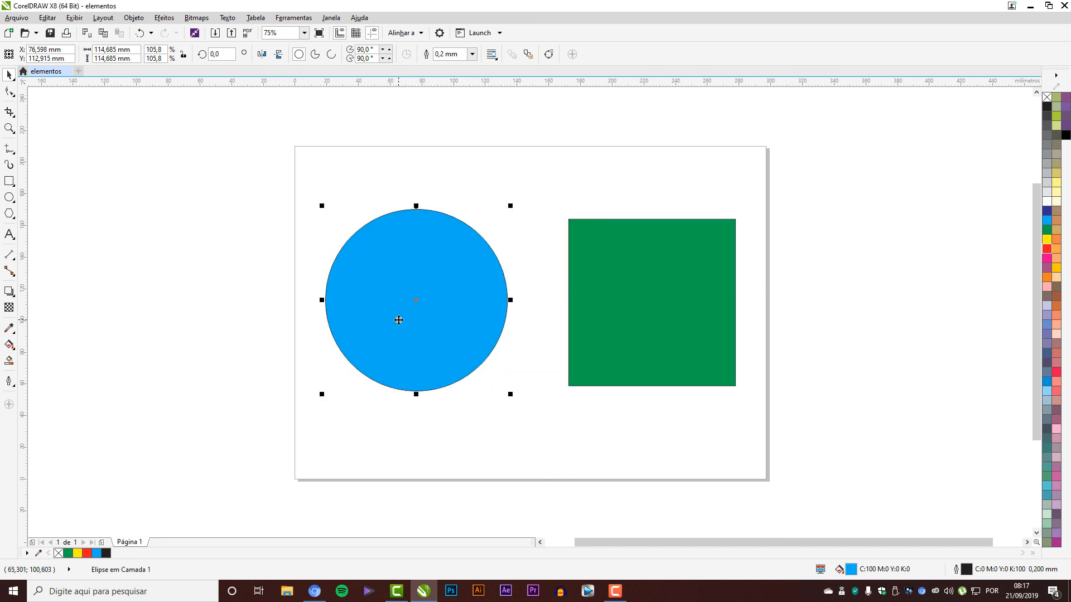
# Step: Create a boundary around the separated circle and square, and move the outlines to about X 1.5 mm, Y 171 mm
pyautogui.keyDown('shift'); pyautogui.click(660, 308); pyautogui.keyUp('shift')
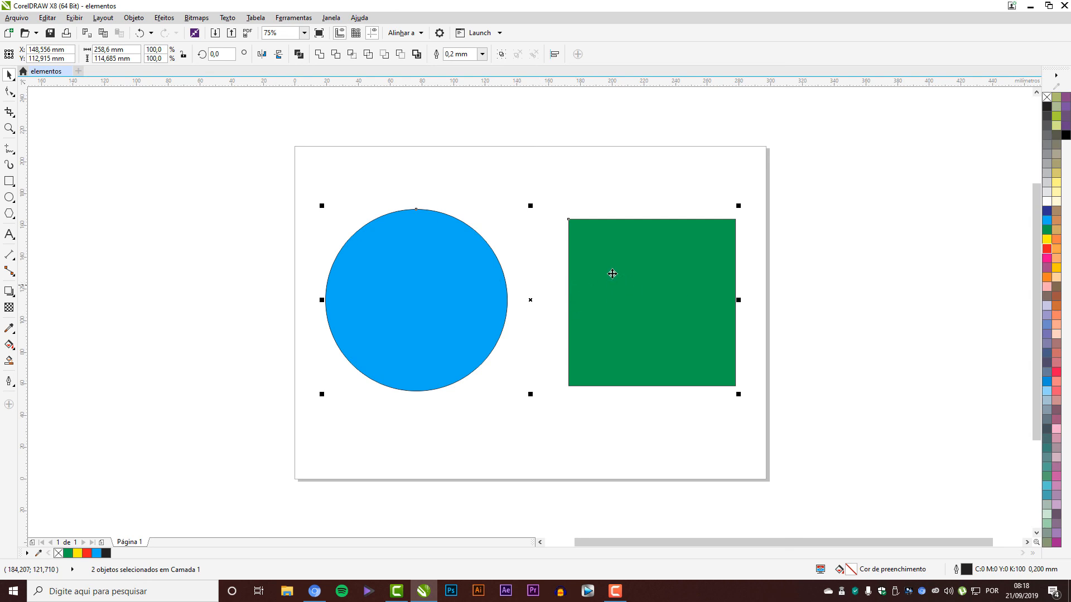
pyautogui.click(417, 54)
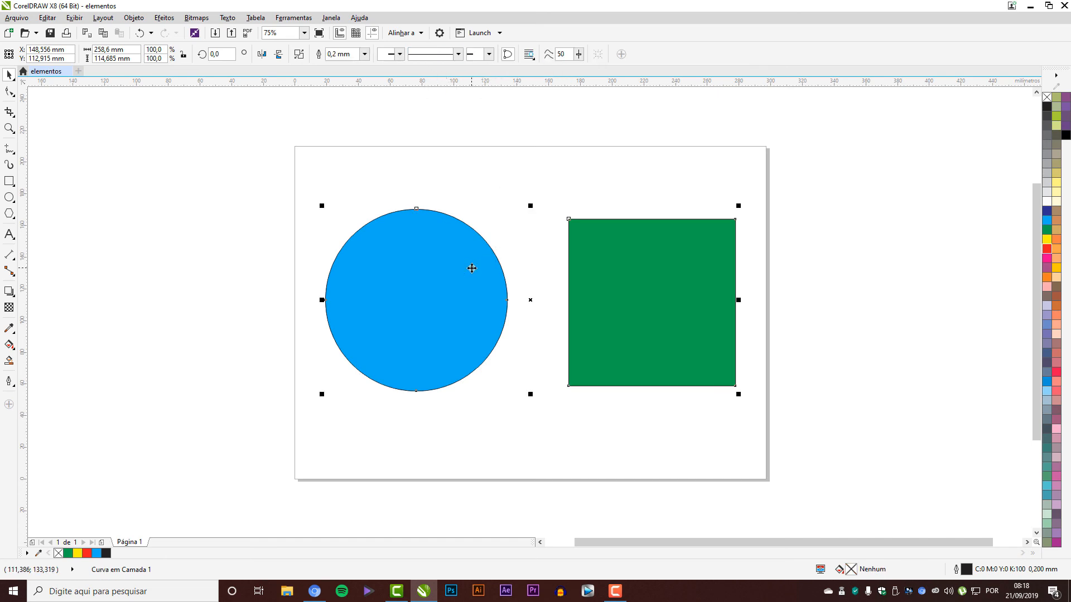
pyautogui.moveTo(461, 292); pyautogui.dragTo(257, 194)
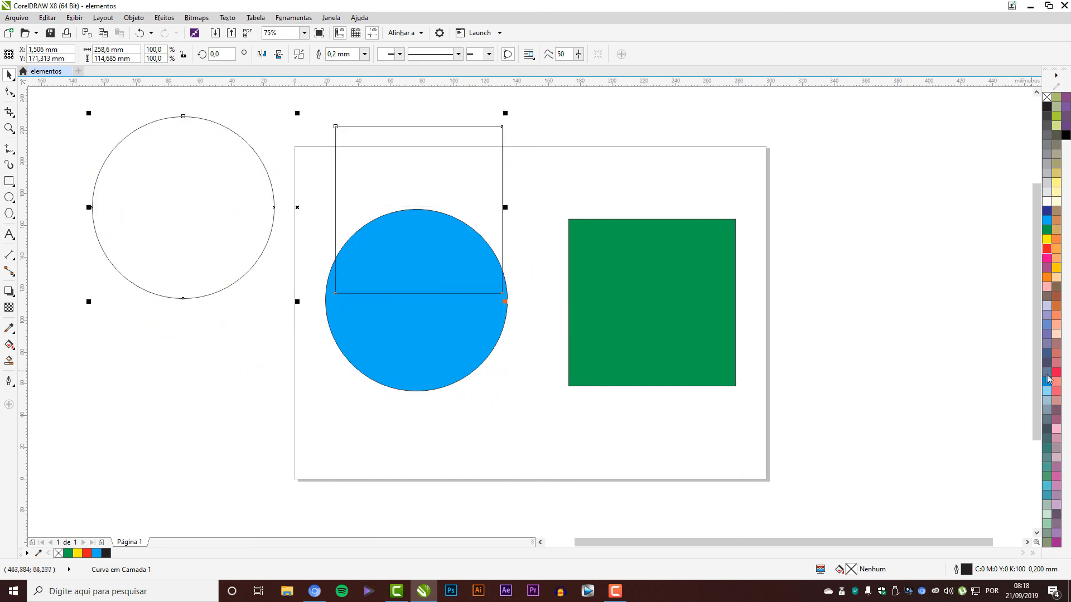
# Step: Fill the boundary outlines brown, and move them above the page, clear of the blue circle and green square
pyautogui.click(1047, 303)
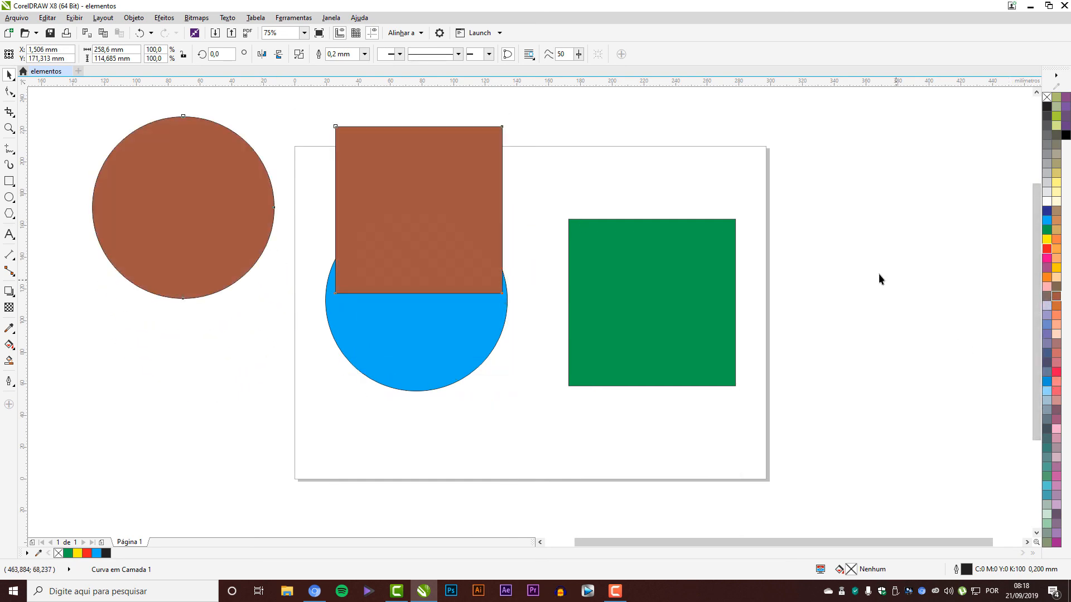
pyautogui.moveTo(403, 234); pyautogui.dragTo(260, 329)
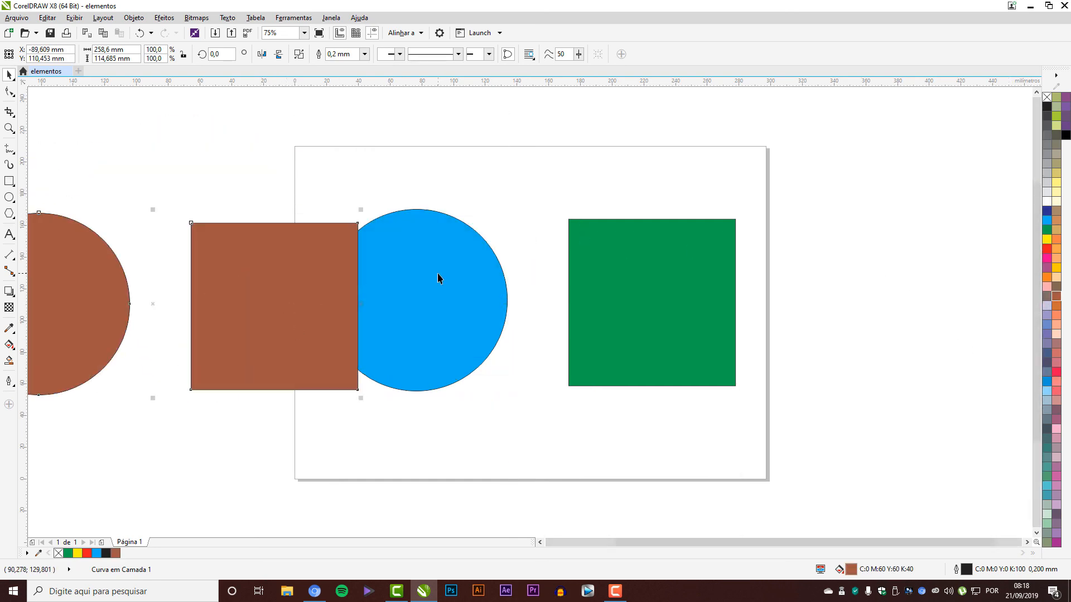
pyautogui.scroll(-2, 437, 273)
pyautogui.moveTo(333, 279); pyautogui.dragTo(394, 157)
pyautogui.click(306, 239)
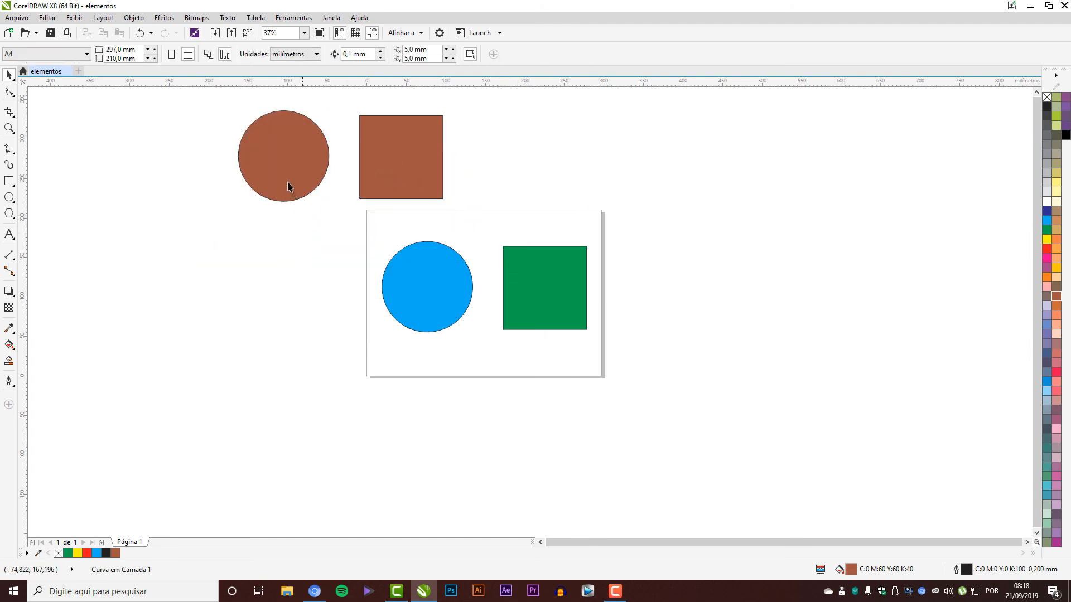
pyautogui.click(285, 152)
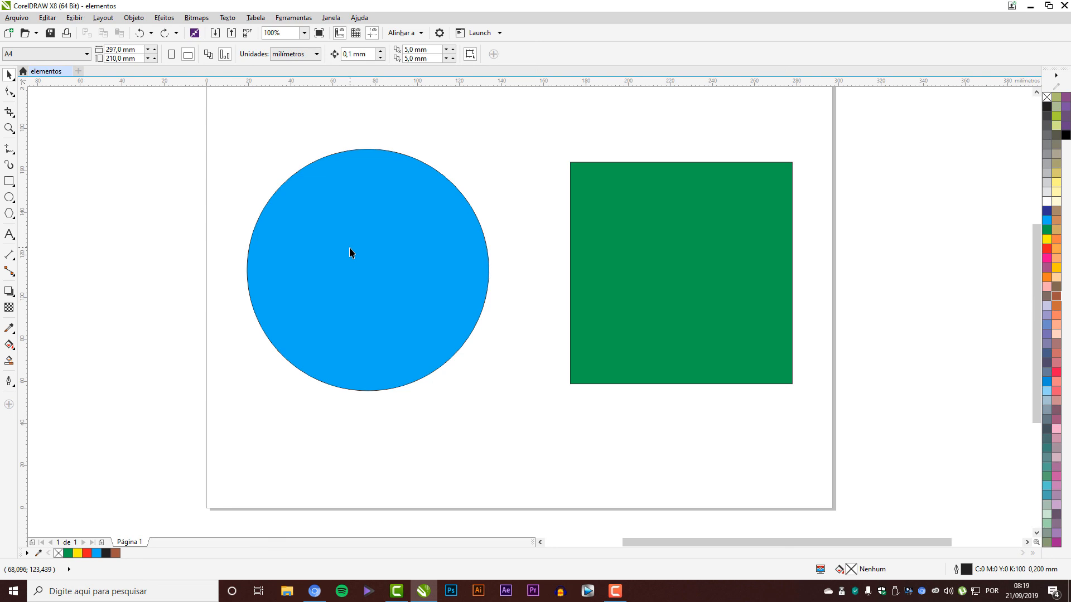
# Step: Move the blue circle horizontally over the green square's left part at about X 160 mm, and select both shapes
pyautogui.moveTo(351, 250); pyautogui.dragTo(528, 251)
pyautogui.keyDown('shift'); pyautogui.click(704, 212); pyautogui.keyUp('shift')
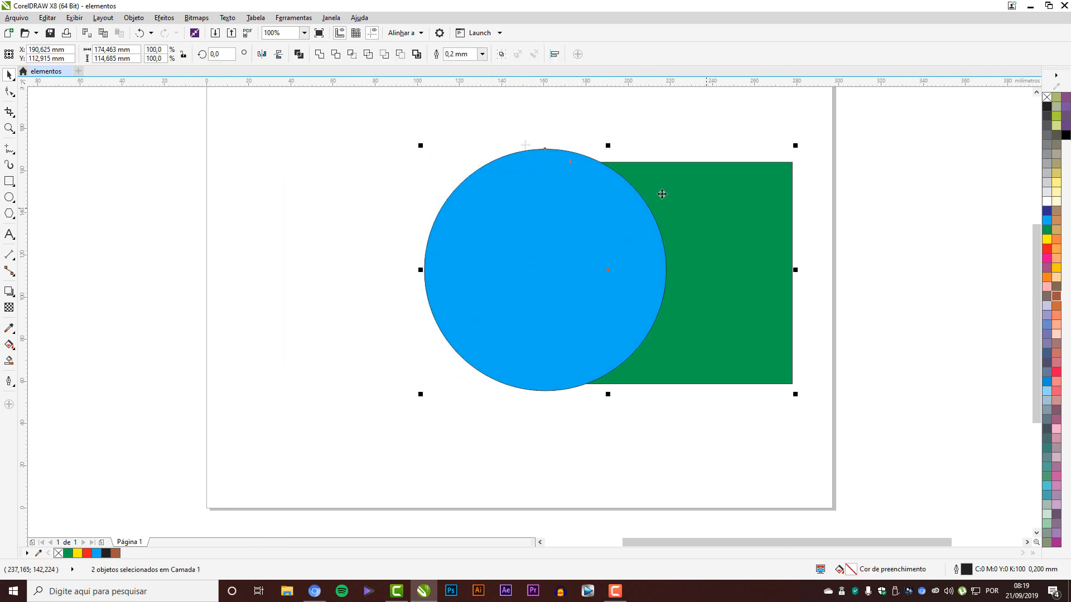